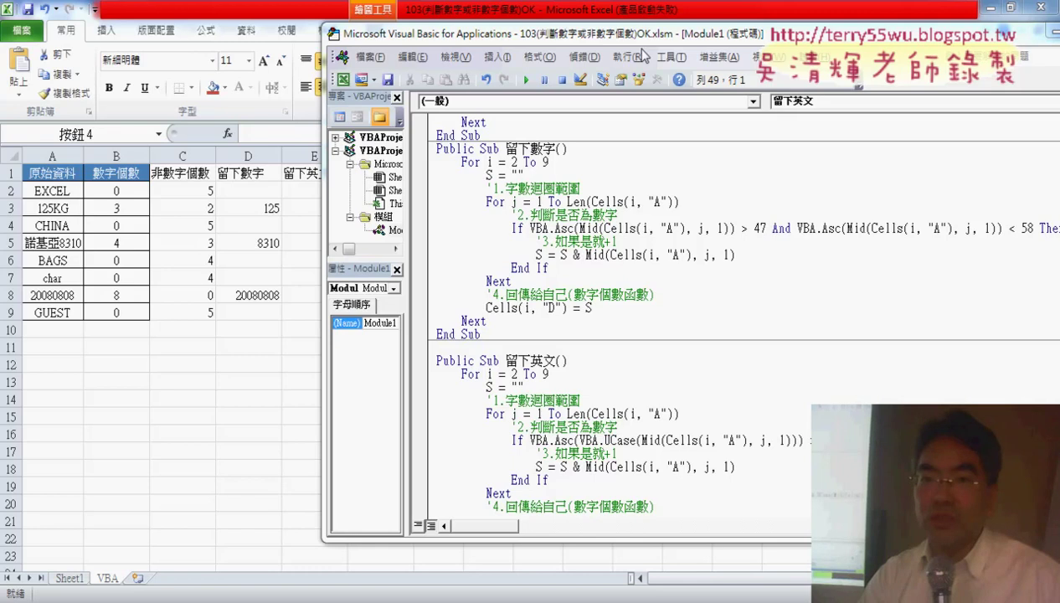
Move the VBA editor left and switch to the PowerPoint ASCII code table slide
{"action": "left_click_drag", "start_coordinate": [642, 35], "coordinate": [493, 35]}
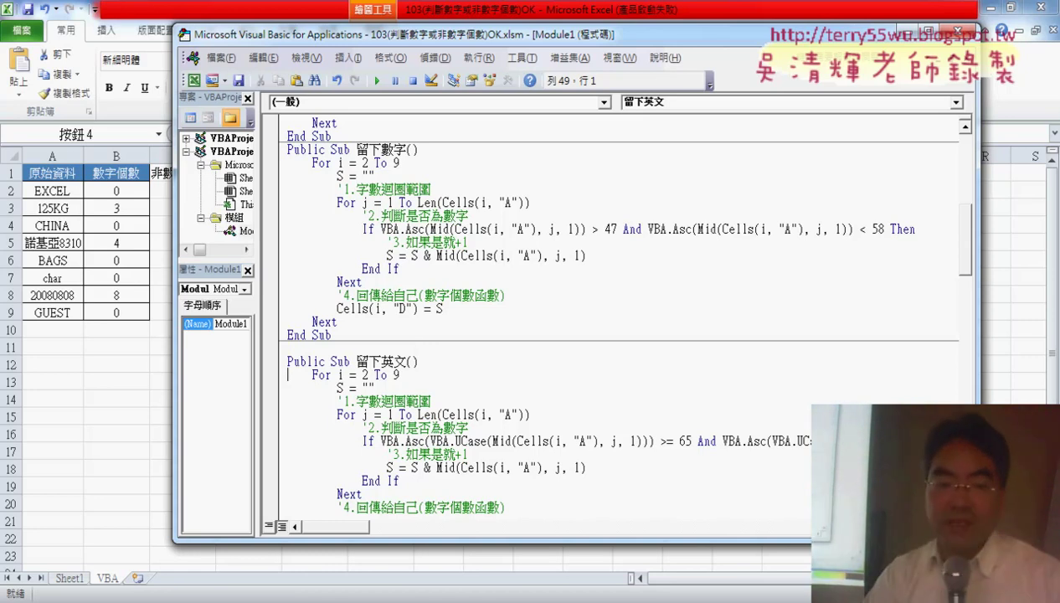
{"action": "key", "text": "alt+Tab"}
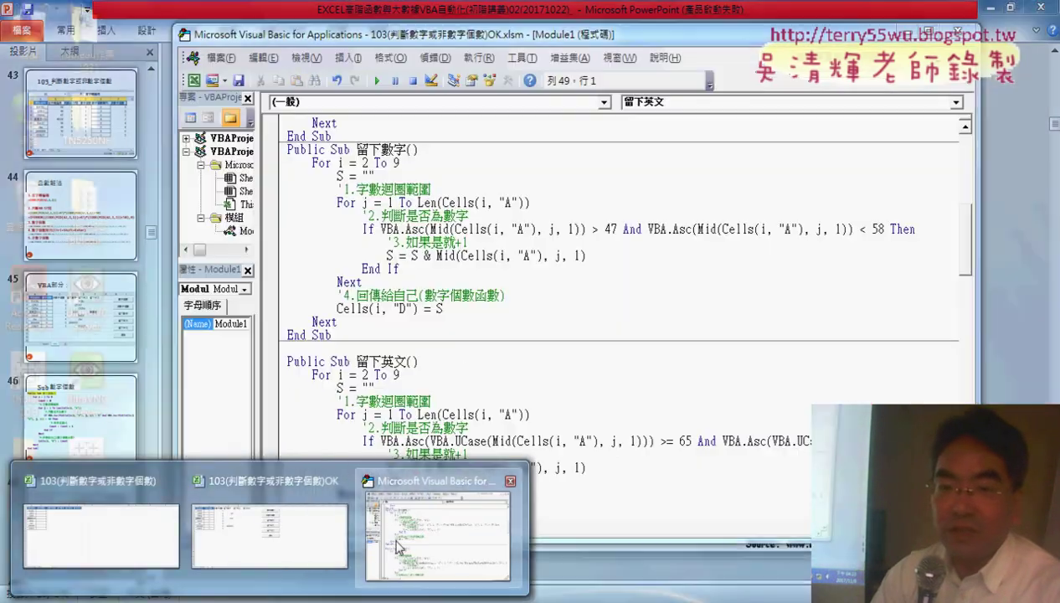
Back in the VBA editor, highlight the 留下數字 procedure and the VBA.UCase( call in 留下英文
{"action": "left_click", "coordinate": [445, 511]}
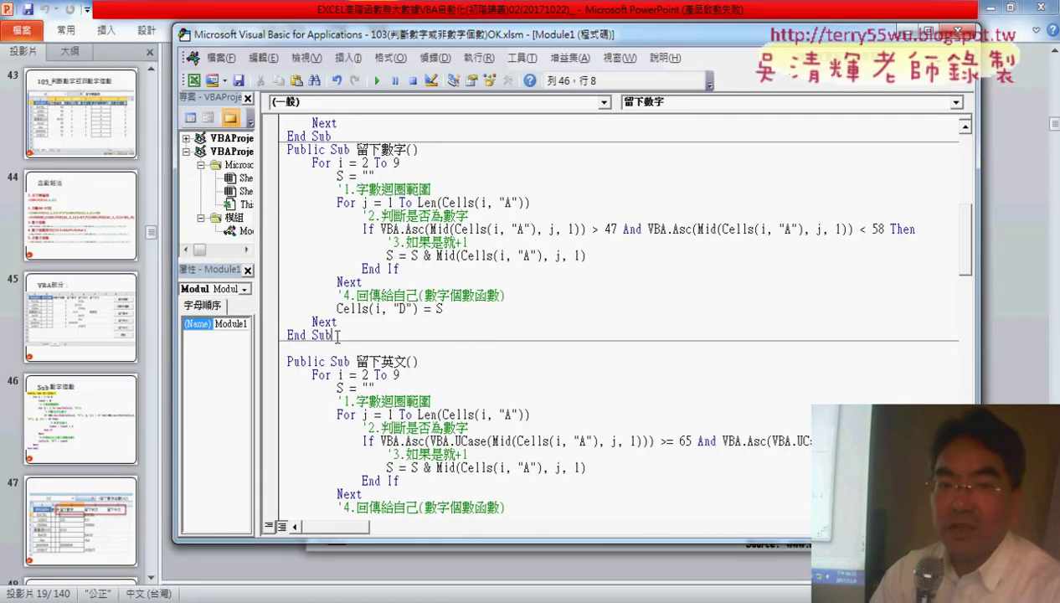
{"action": "left_click_drag", "start_coordinate": [337, 335], "coordinate": [279, 151]}
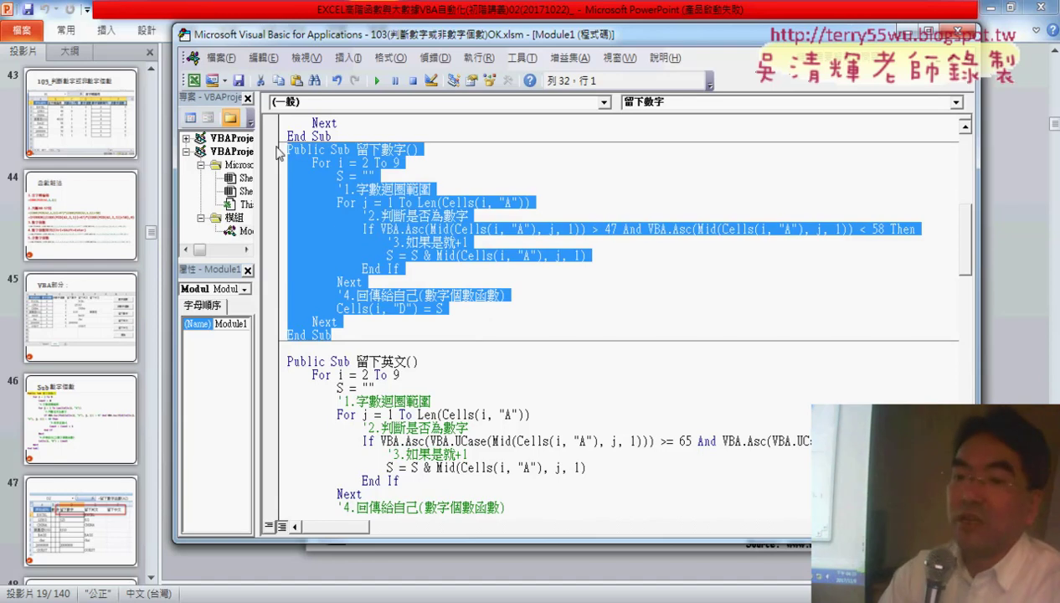
{"action": "scroll", "coordinate": [488, 337], "scroll_direction": "down", "scroll_amount": 5}
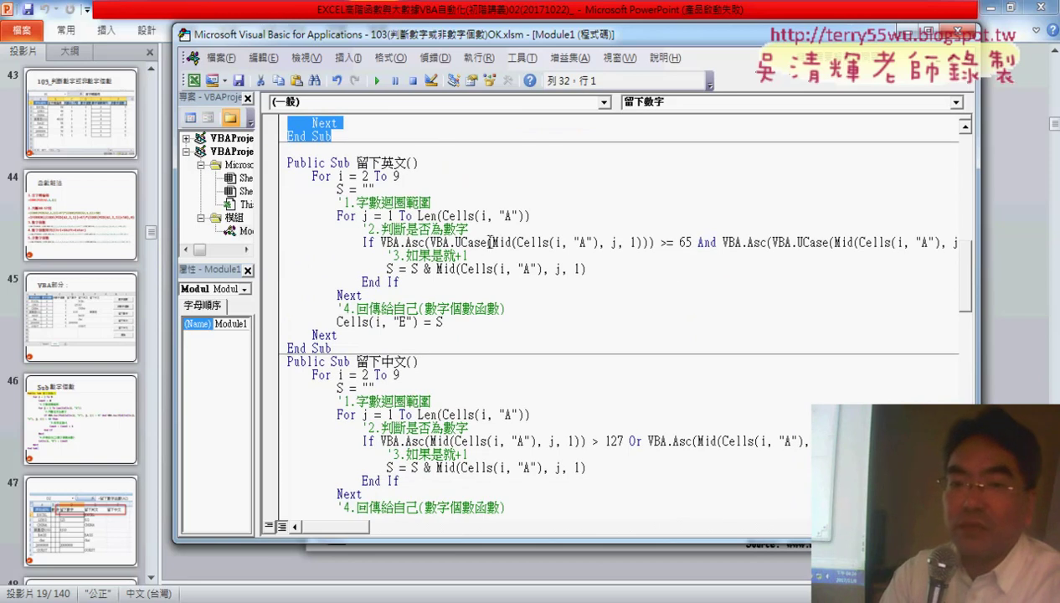
{"action": "left_click_drag", "start_coordinate": [493, 242], "coordinate": [431, 242]}
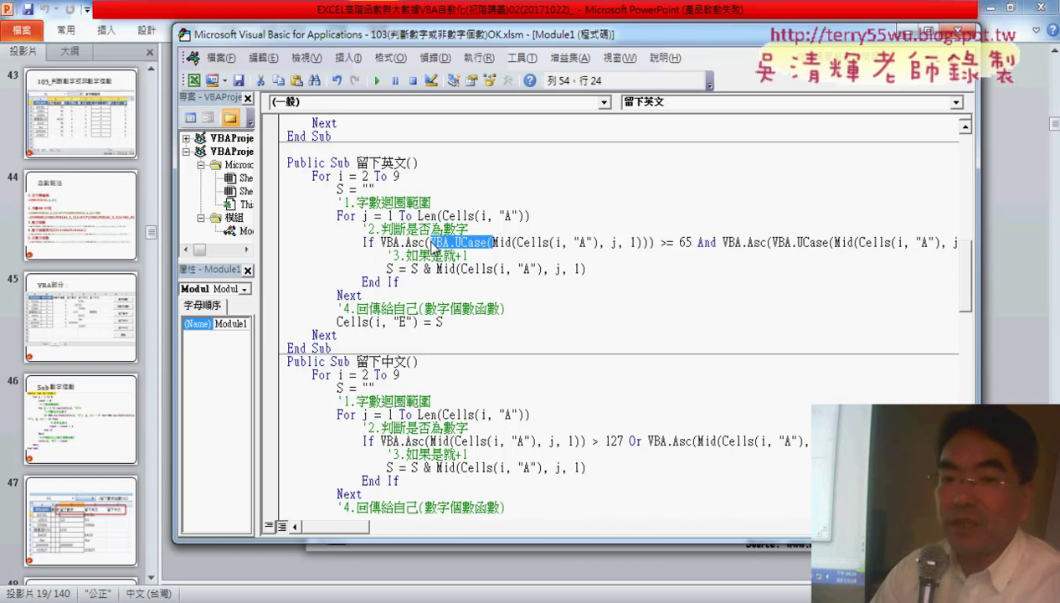
Rewrite the 留下英文 letter test as VBA.Asc(vba.UCase(Mid(Cells(i, "A"), j, 1))) >= 65
{"action": "key", "text": "Delete"}
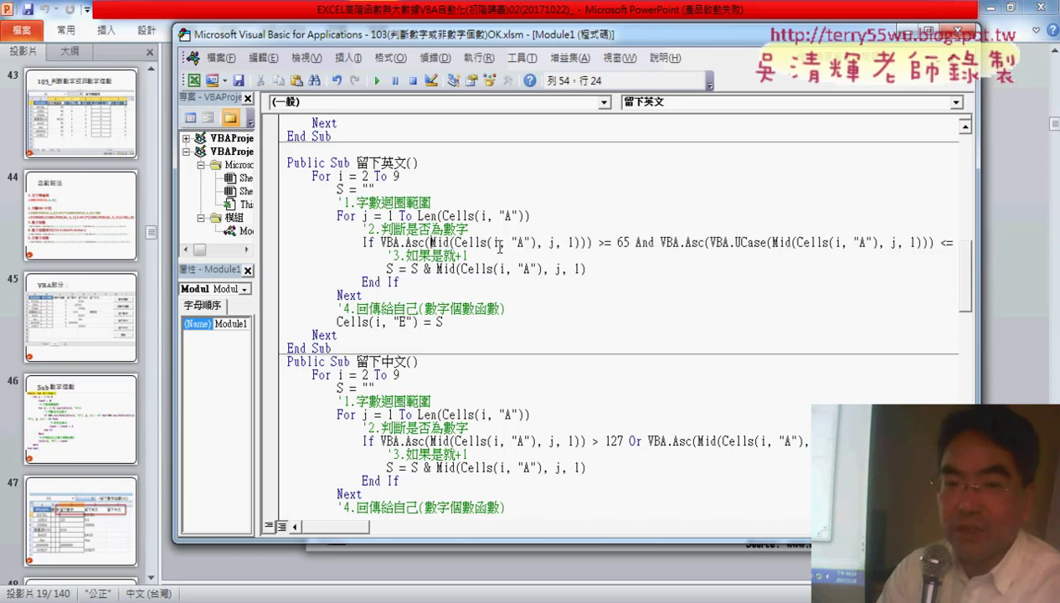
{"action": "type", "text": "v"}
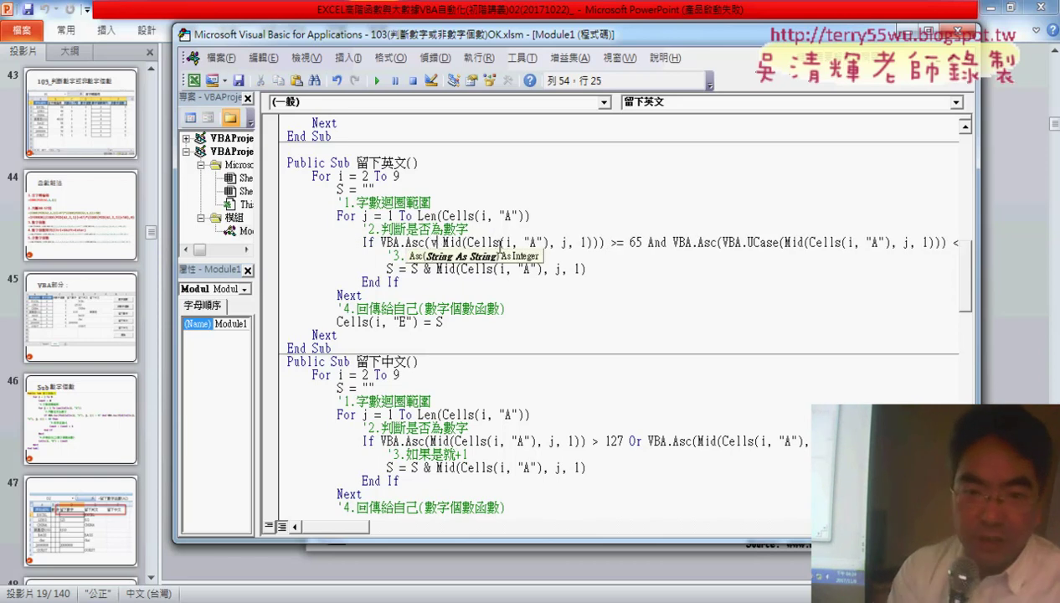
{"action": "type", "text": "ba."}
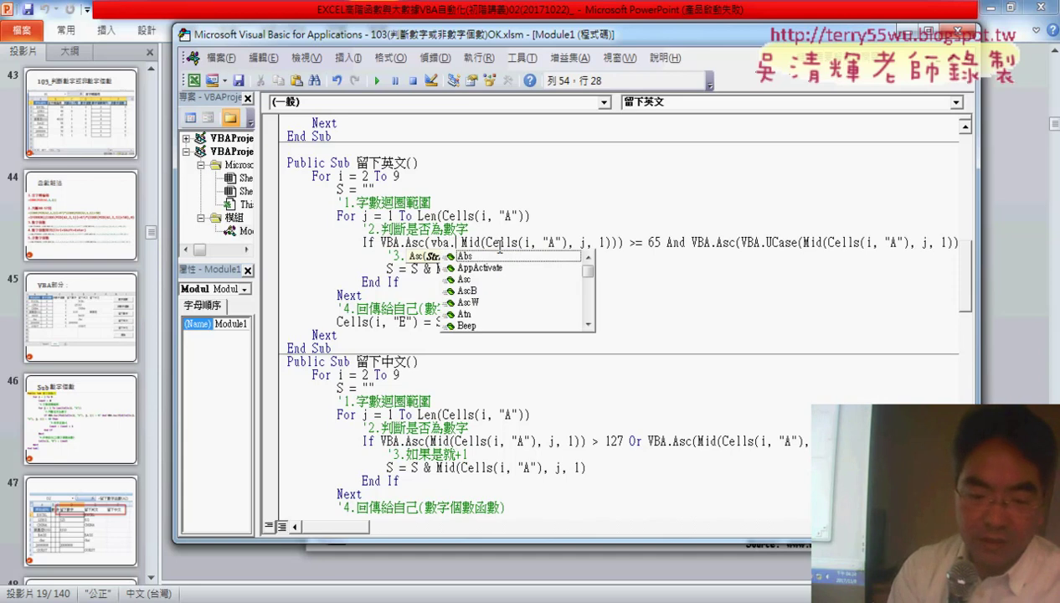
{"action": "type", "text": "u"}
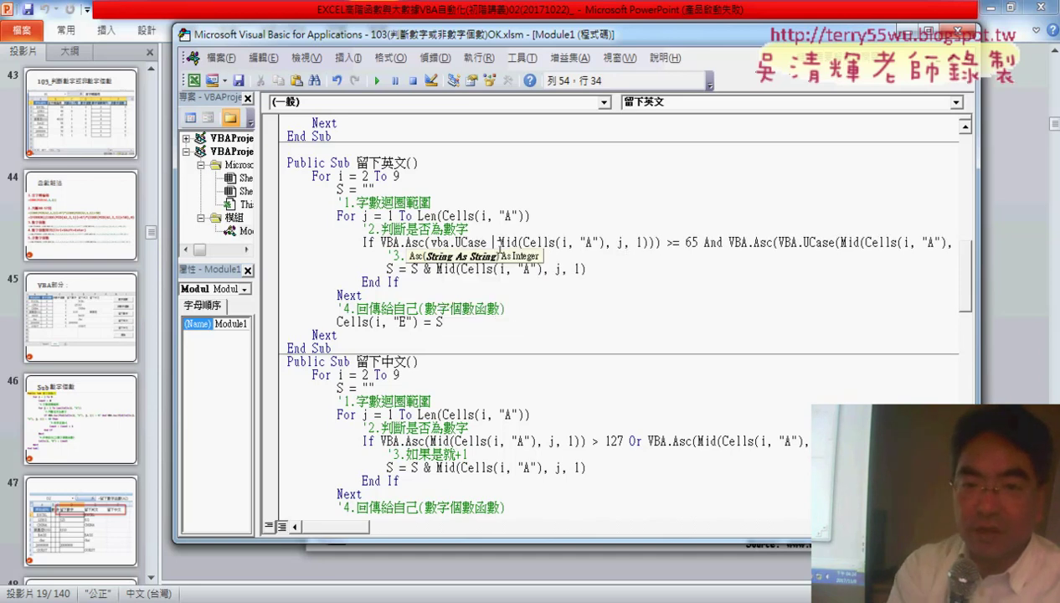
{"action": "type", "text": " ("}
{"action": "key", "text": "Delete"}
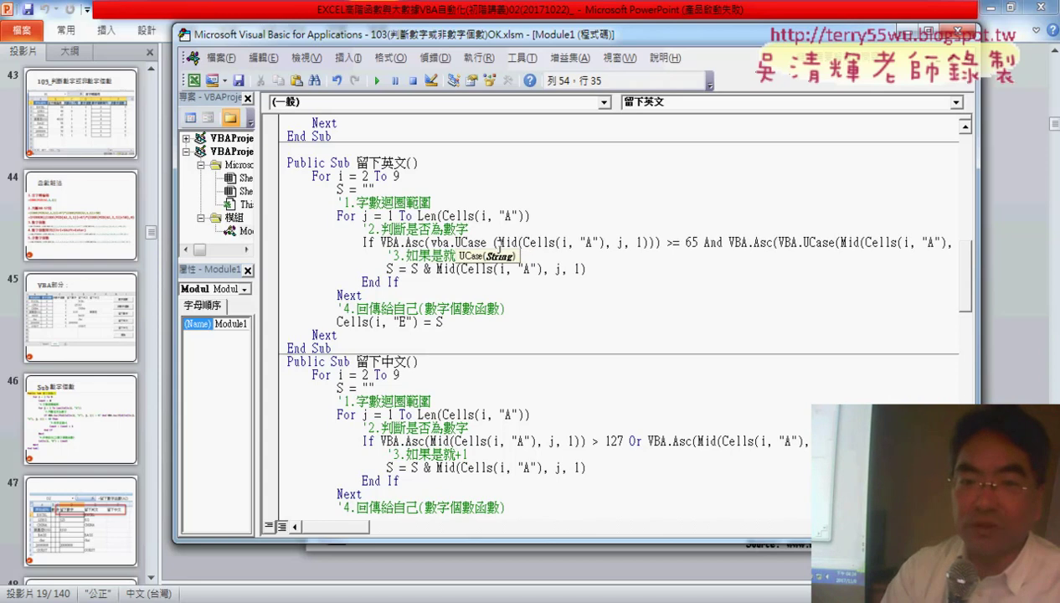
{"action": "key", "text": "Left"}
{"action": "key", "text": "BackSpace"}
{"action": "key", "text": "Right"}
{"action": "key", "text": "Right"}
{"action": "key", "text": "Right"}
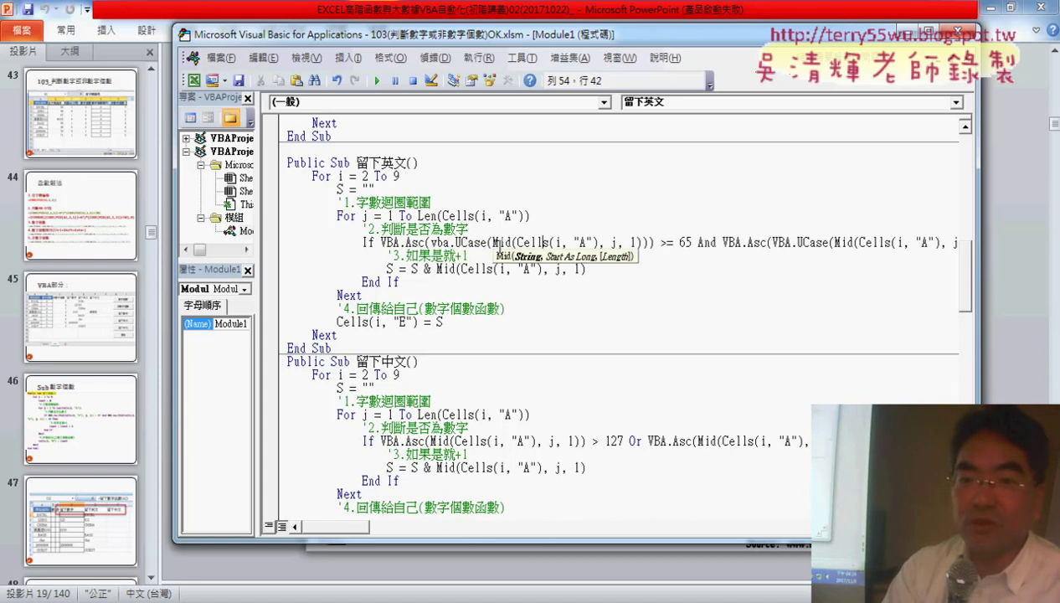
{"action": "key", "text": "Right"}
{"action": "key", "text": "Right"}
{"action": "key", "text": "Right"}
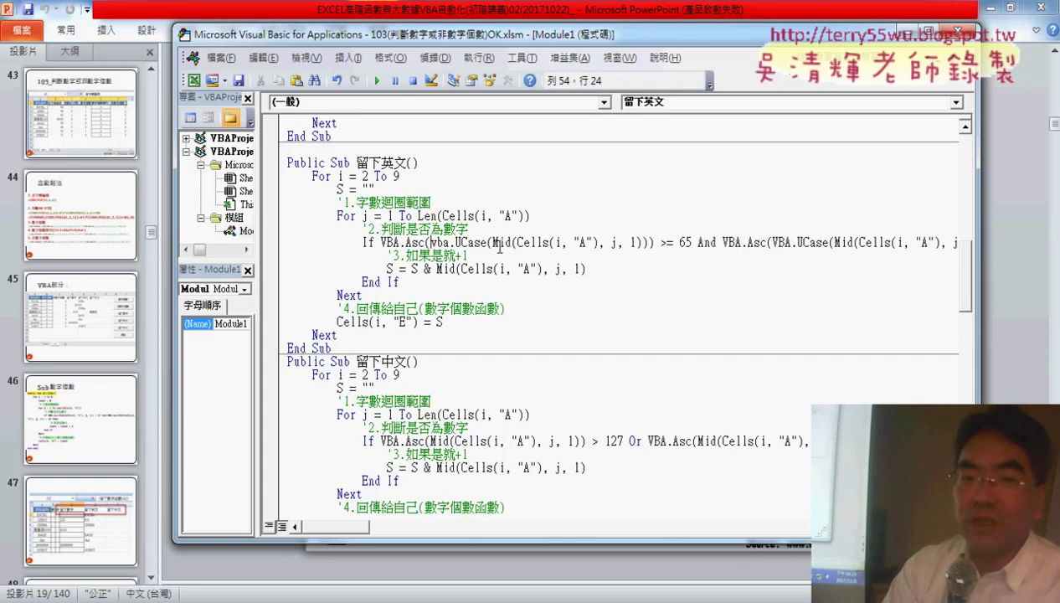
{"action": "key", "text": "shift+Right"}
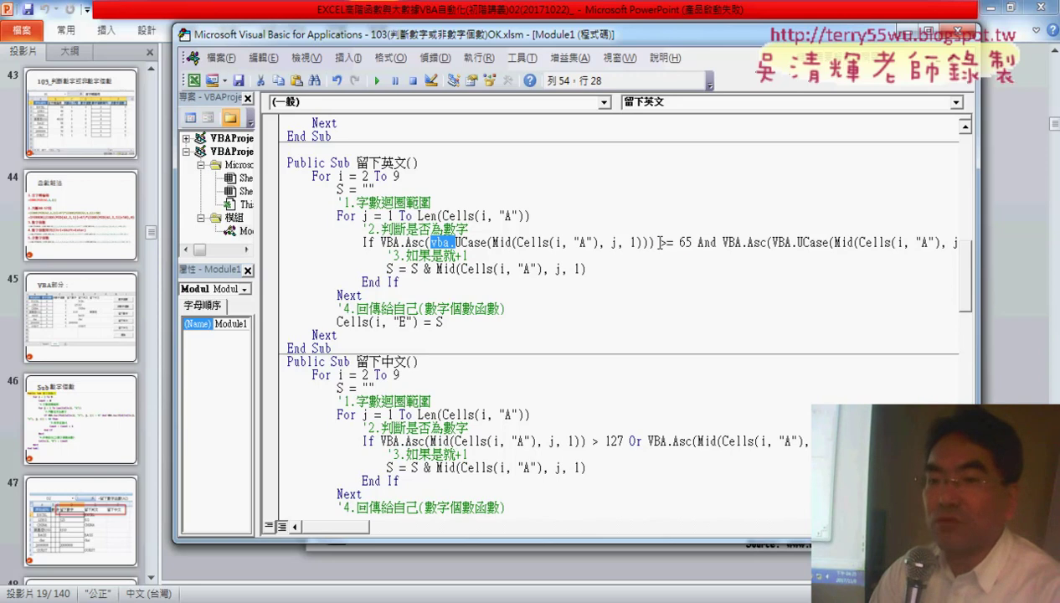
Mark the >= 65 comparison and widen the editor to show the whole If line
{"action": "left_click_drag", "start_coordinate": [661, 242], "coordinate": [688, 242]}
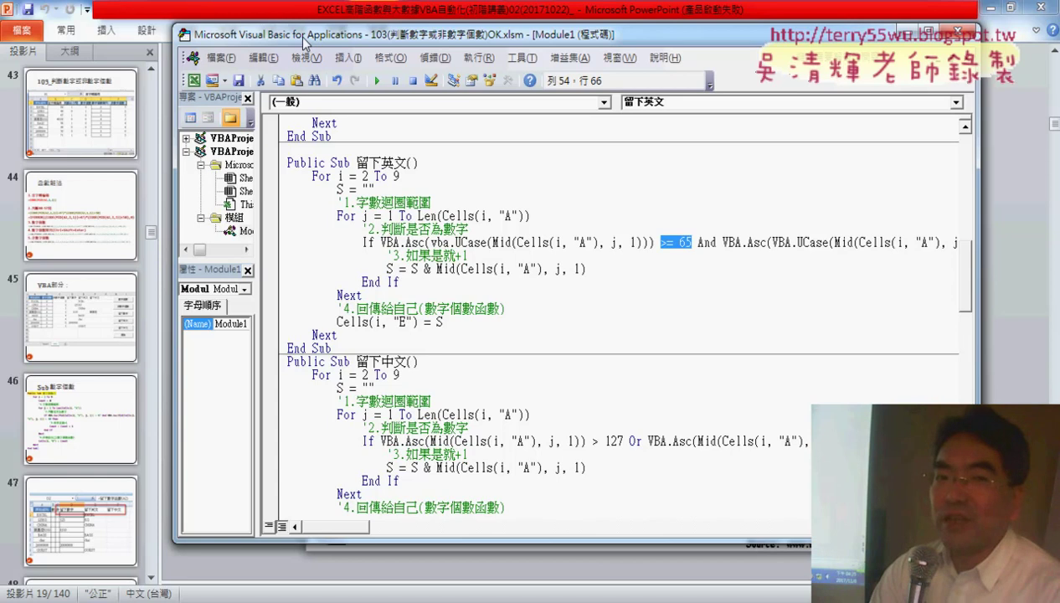
{"action": "left_click_drag", "start_coordinate": [303, 42], "coordinate": [192, 46]}
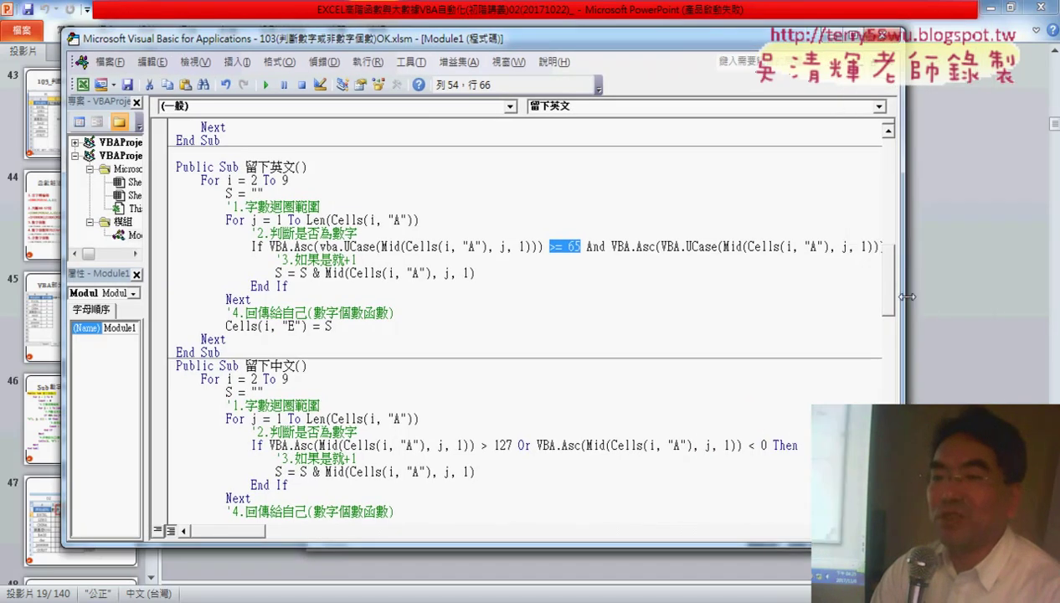
{"action": "left_click_drag", "start_coordinate": [865, 293], "coordinate": [1011, 293]}
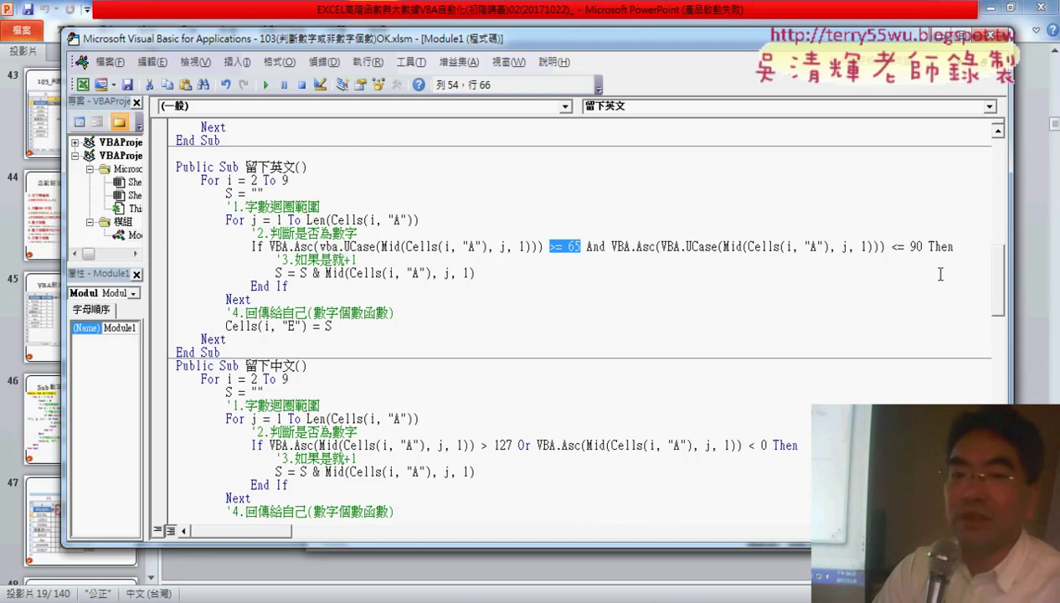
Mark the Mid extraction and the Cells(i, "E") target, then place the editor over the worksheet
{"action": "left_click_drag", "start_coordinate": [476, 273], "coordinate": [332, 277]}
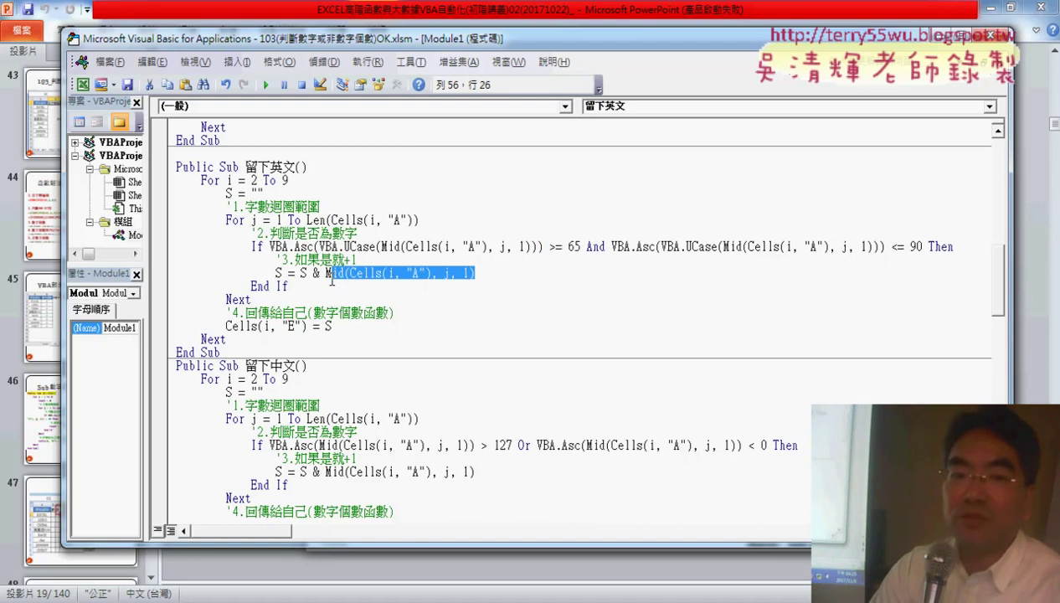
{"action": "double_click", "coordinate": [290, 327]}
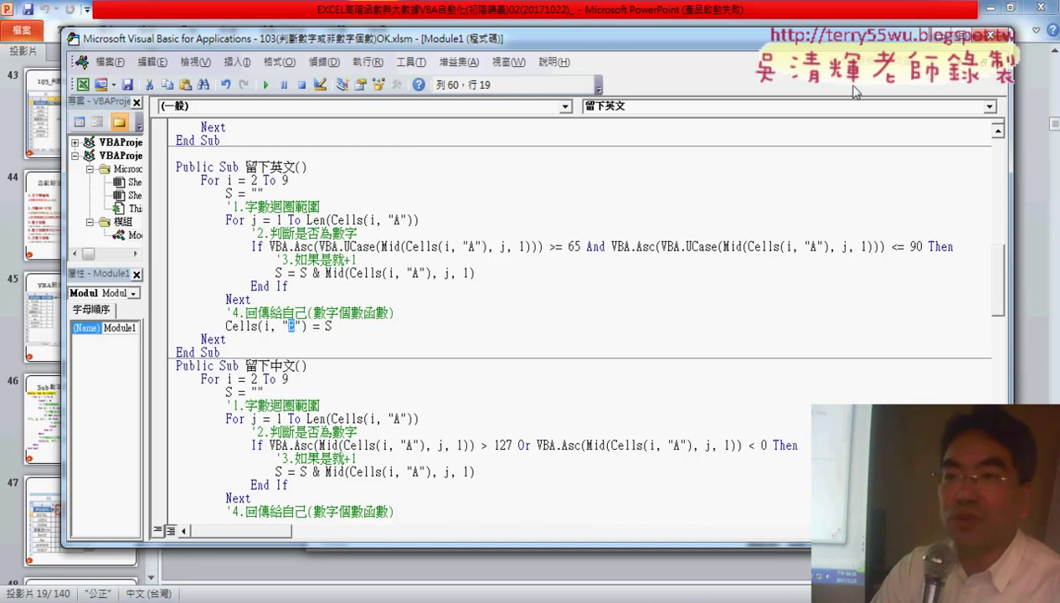
{"action": "key", "text": "alt+Tab"}
{"action": "left_click_drag", "start_coordinate": [524, 48], "coordinate": [850, 69]}
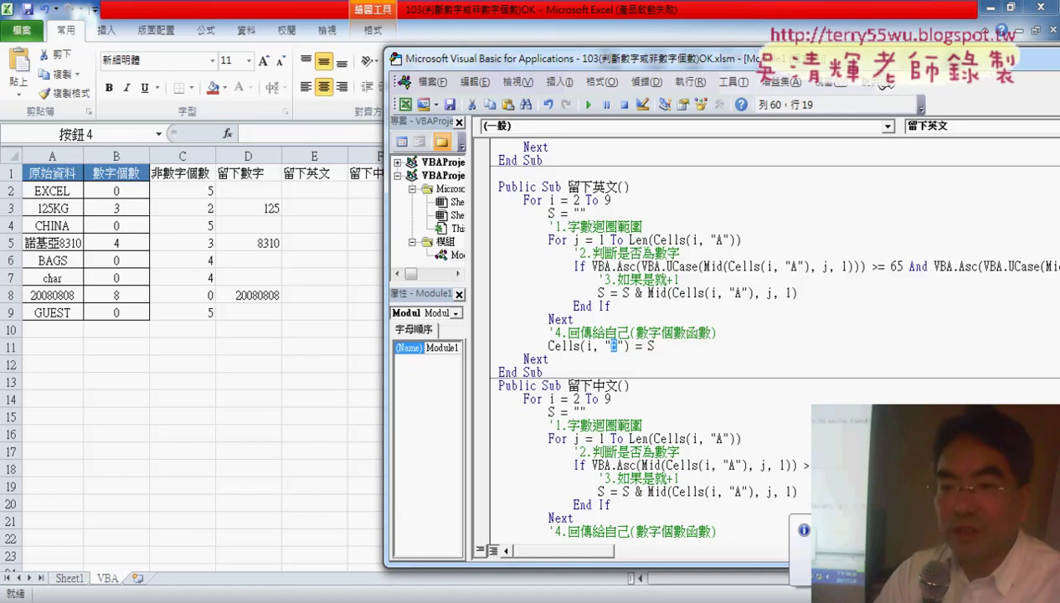
Underline the VBA.UCase( call, the >= 65 test and the output column, then clear the annotations
{"action": "left_click_drag", "start_coordinate": [642, 272], "coordinate": [699, 276]}
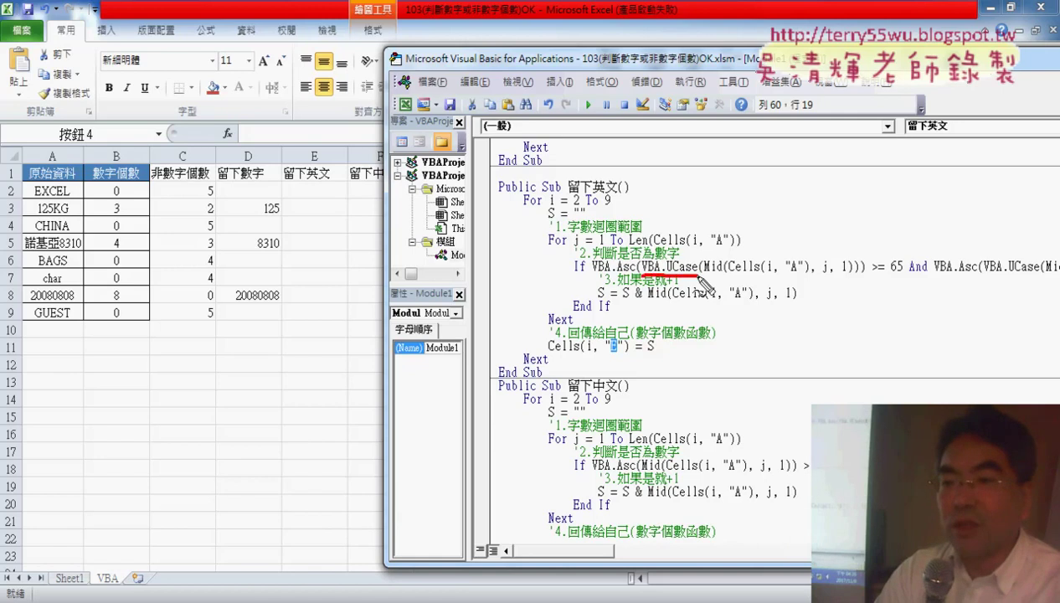
{"action": "left_click_drag", "start_coordinate": [872, 275], "coordinate": [901, 277]}
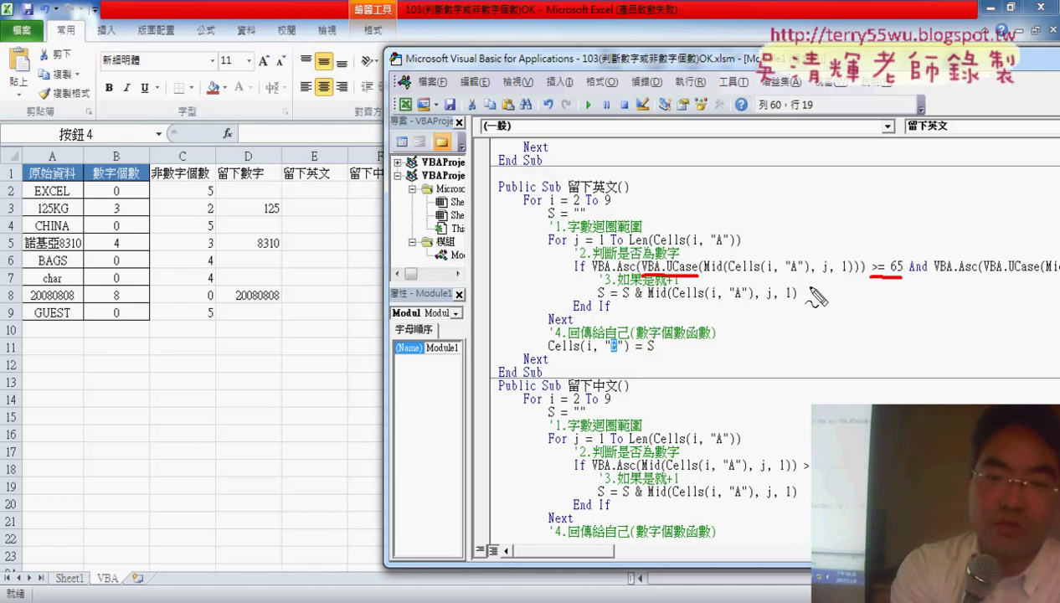
{"action": "left_click_drag", "start_coordinate": [609, 354], "coordinate": [627, 355]}
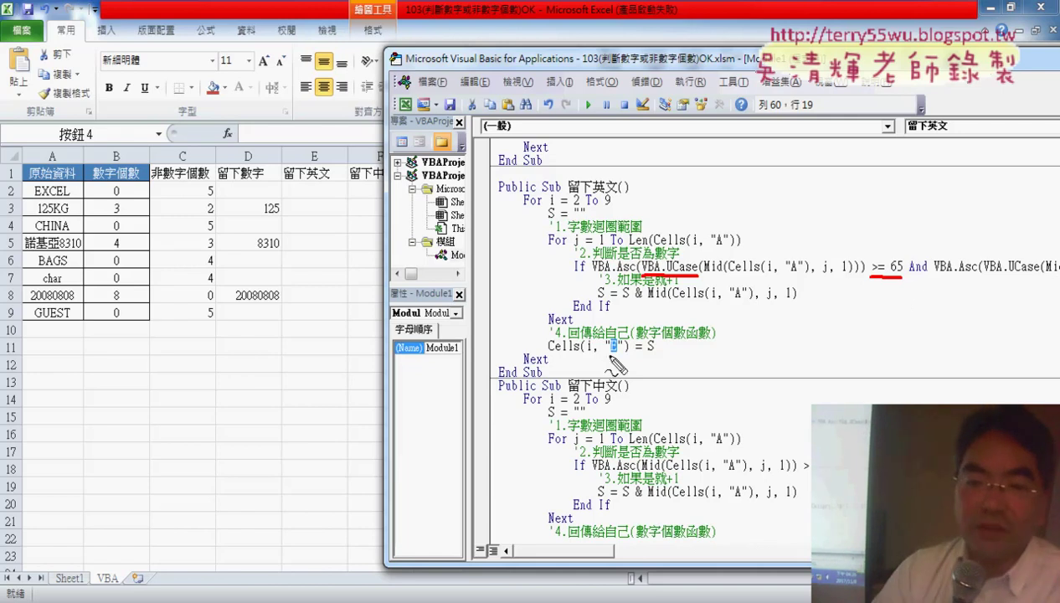
{"action": "key", "text": "Escape"}
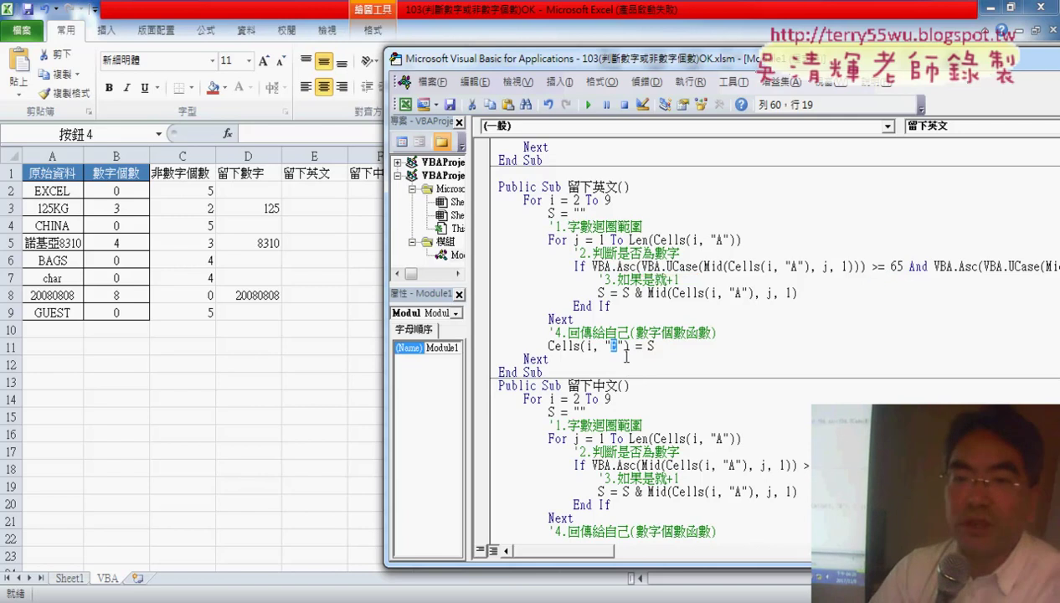
Set the output column to E and run 留下英文, listing EXCEL, KG, CHINA, BAGS, char, GUEST
{"action": "left_click_drag", "start_coordinate": [590, 64], "coordinate": [640, 55]}
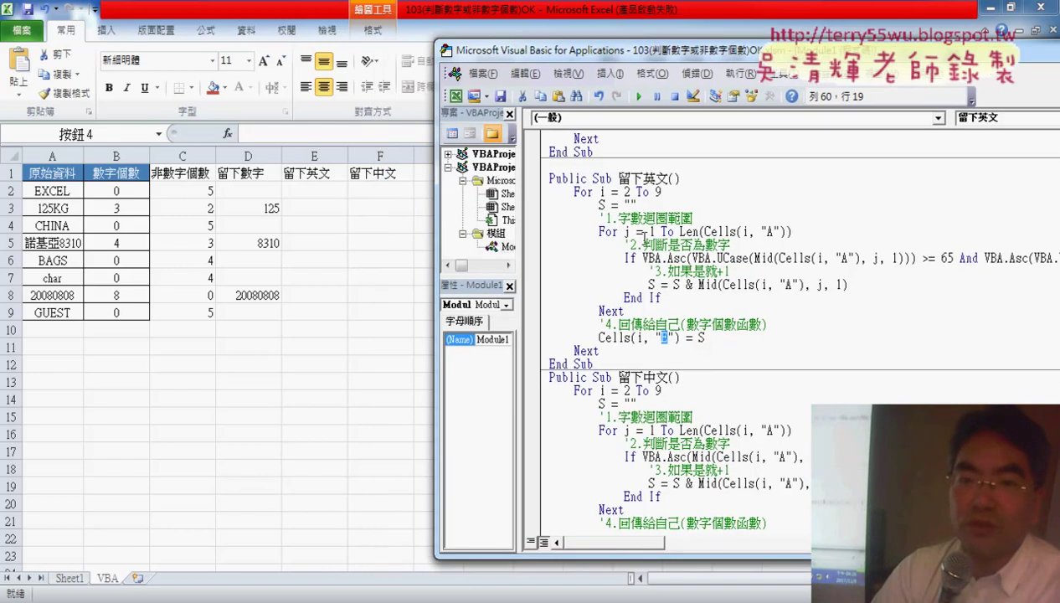
{"action": "type", "text": "E"}
{"action": "left_click", "coordinate": [638, 96]}
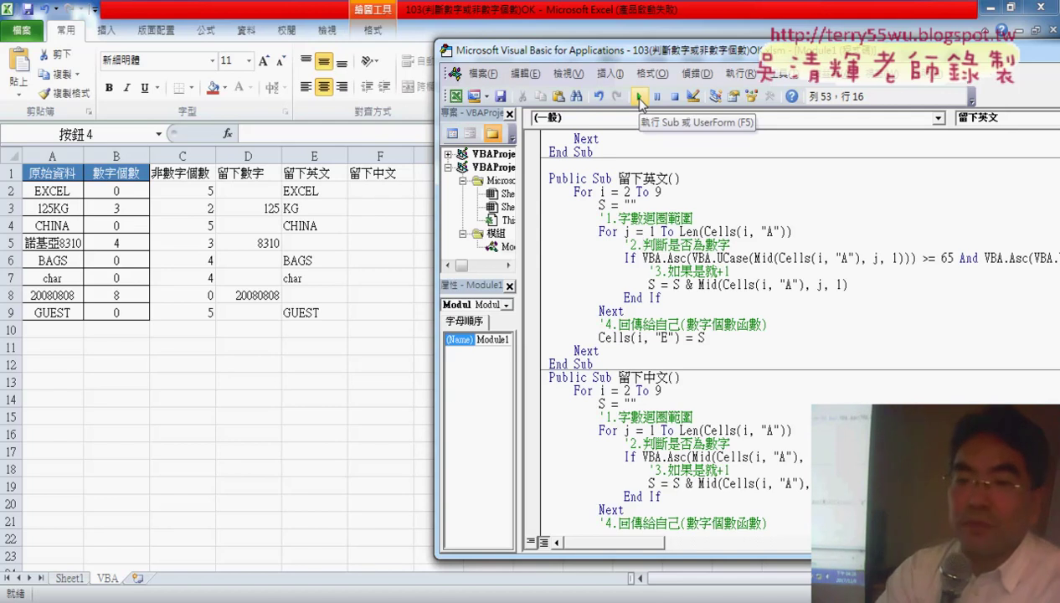
{"action": "scroll", "coordinate": [645, 209], "scroll_direction": "down", "scroll_amount": 2}
{"action": "scroll", "coordinate": [656, 243], "scroll_direction": "down", "scroll_amount": 2}
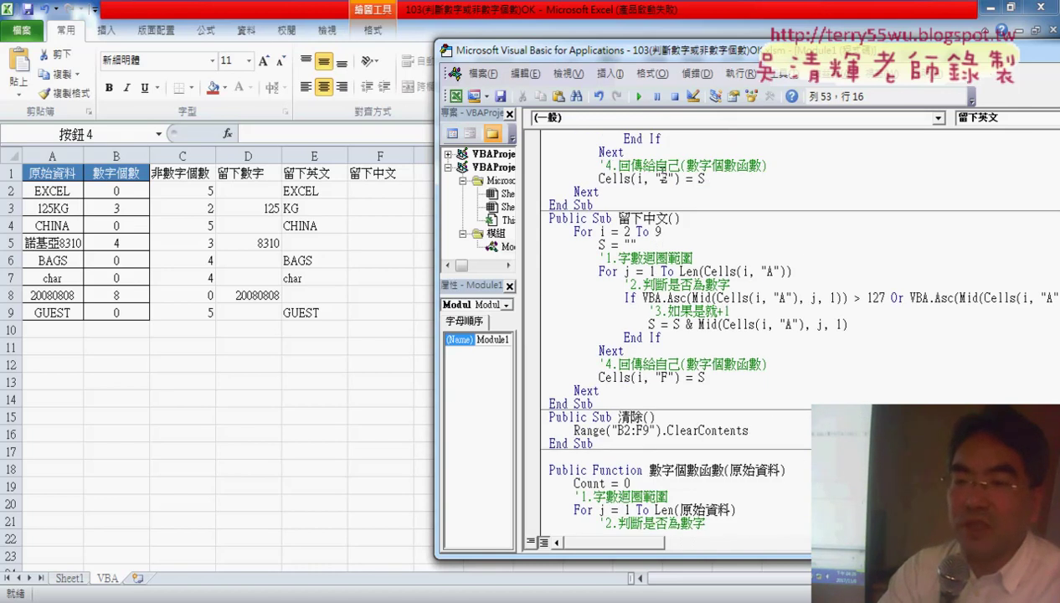
{"action": "left_click_drag", "start_coordinate": [748, 57], "coordinate": [506, 55]}
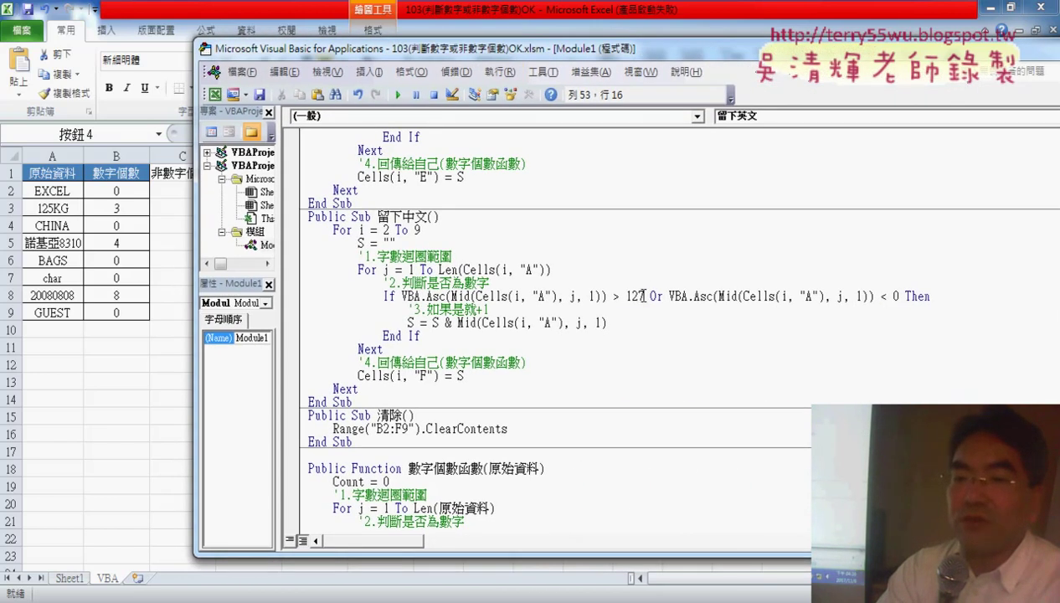
{"action": "left_click_drag", "start_coordinate": [643, 295], "coordinate": [613, 296]}
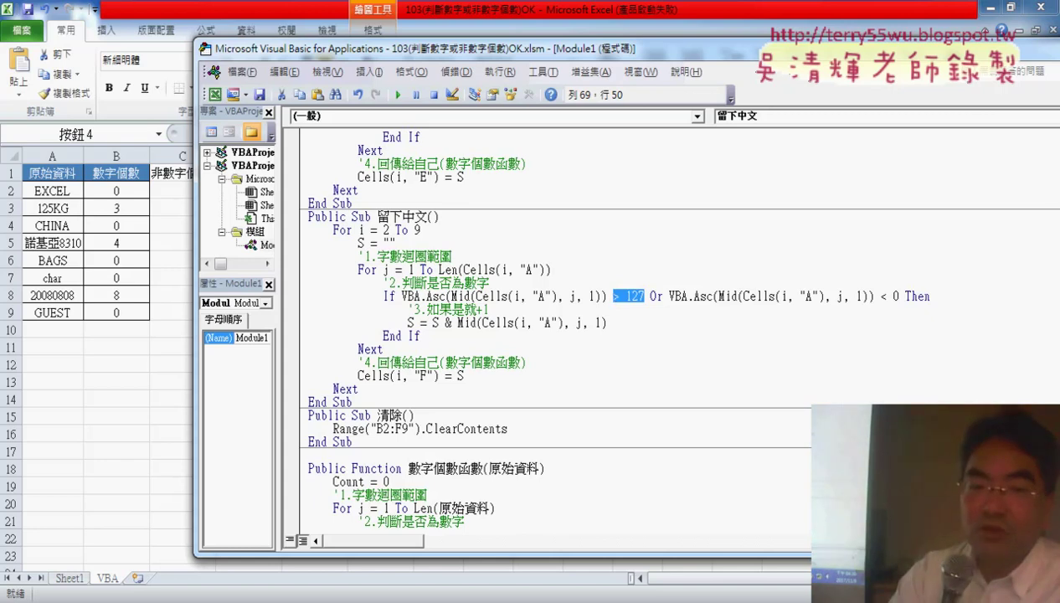
{"action": "key", "text": "alt+Tab"}
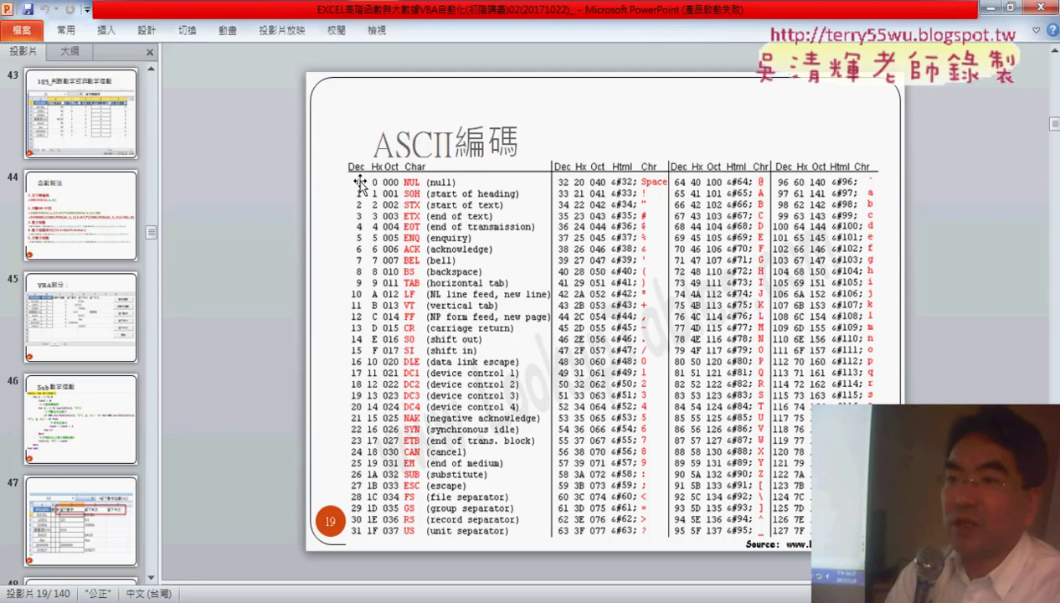
{"action": "left_click", "coordinate": [985, 8]}
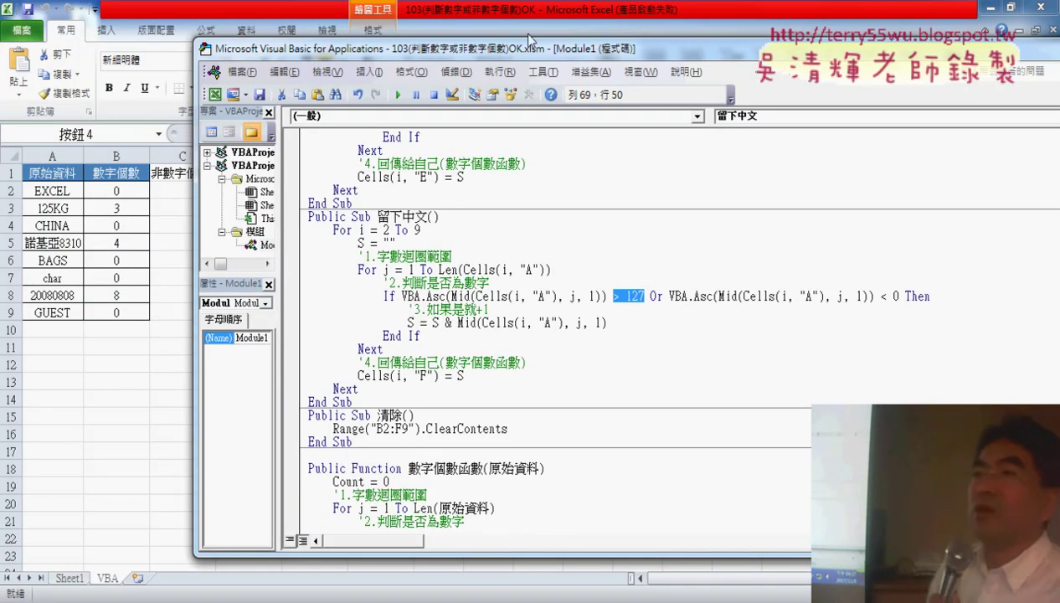
Run the 留下中文 macro so F5 shows 諾基亞, then narrow the editor to reveal the sheet buttons
{"action": "mouse_move", "coordinate": [536, 49]}
{"action": "left_mouse_down"}
{"action": "mouse_move", "coordinate": [802, 42]}
{"action": "mouse_move", "coordinate": [752, 51]}
{"action": "left_mouse_up"}
{"action": "left_click", "coordinate": [642, 312]}
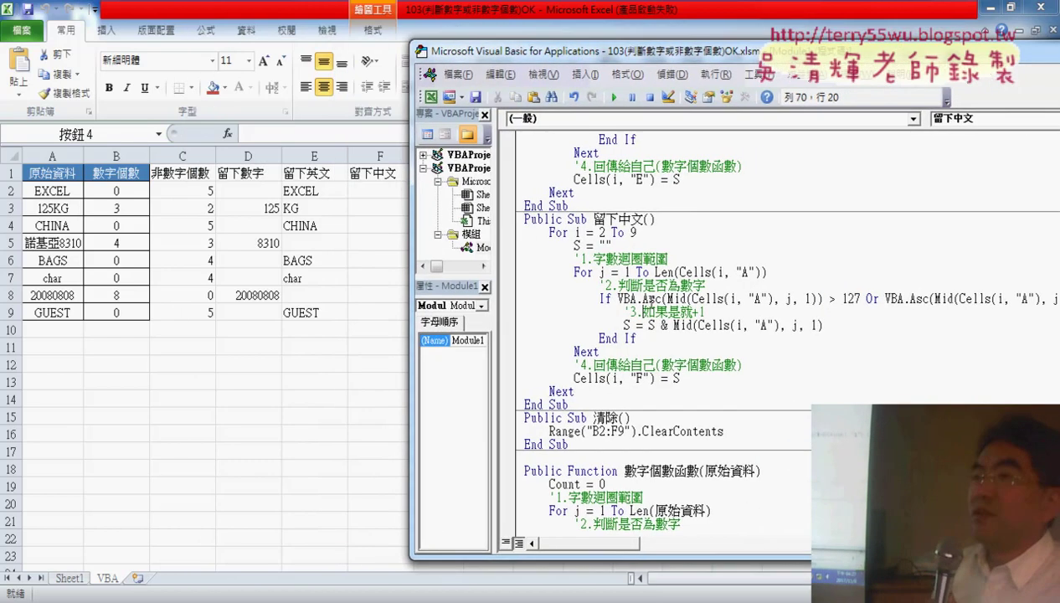
{"action": "left_click", "coordinate": [615, 98]}
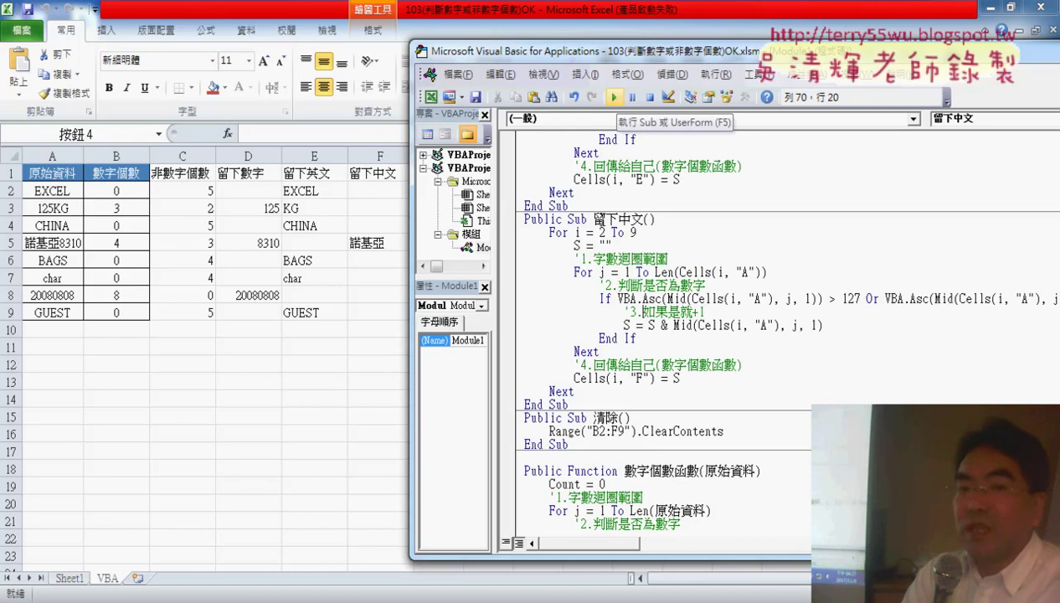
{"action": "scroll", "coordinate": [661, 285], "scroll_direction": "down", "scroll_amount": 2}
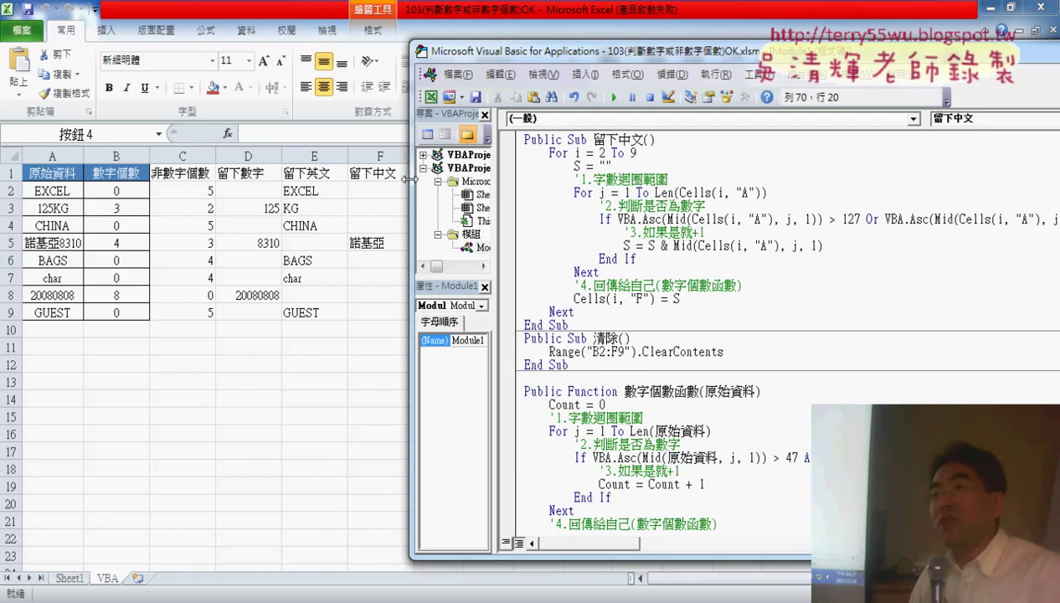
{"action": "left_click_drag", "start_coordinate": [411, 177], "coordinate": [528, 172]}
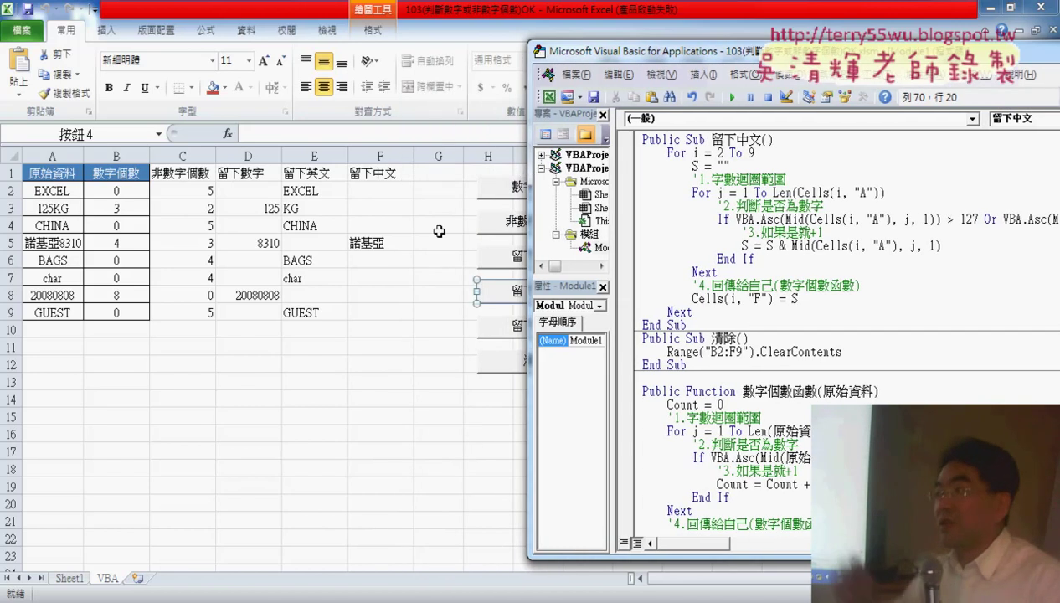
Press the 清除 button to empty B2:F9, then highlight the cleared range and its B2 and F9 corners
{"action": "left_click", "coordinate": [438, 260]}
{"action": "left_click", "coordinate": [525, 361]}
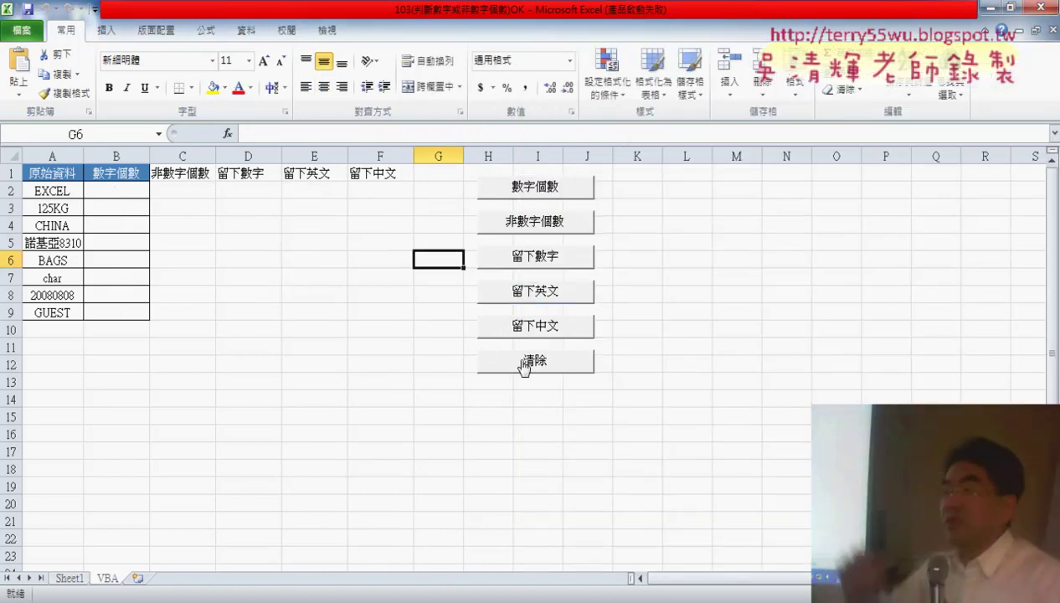
{"action": "left_click_drag", "start_coordinate": [126, 190], "coordinate": [384, 307]}
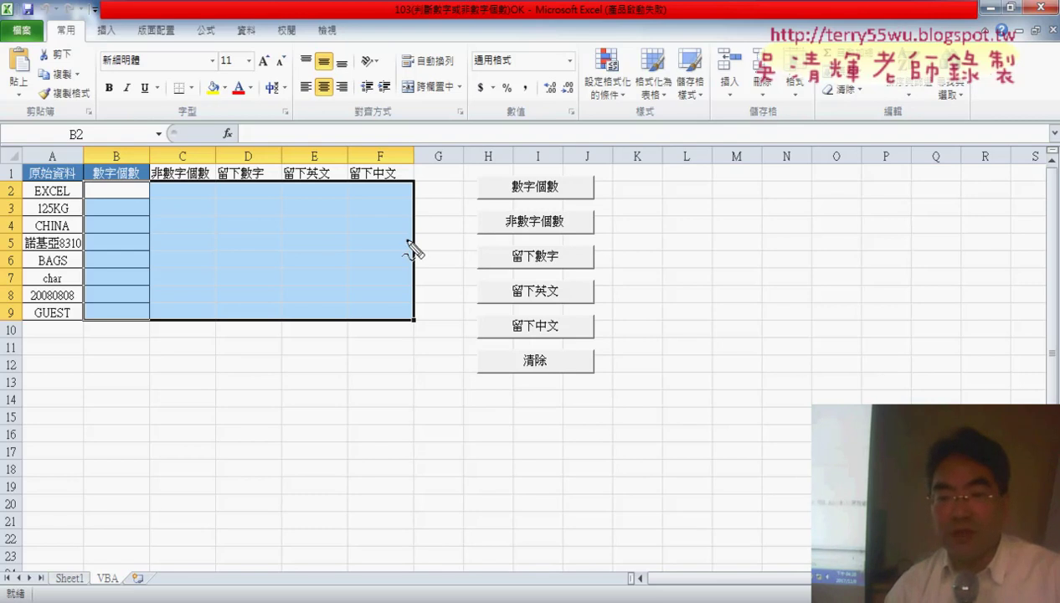
{"action": "left_click_drag", "start_coordinate": [104, 182], "coordinate": [81, 199]}
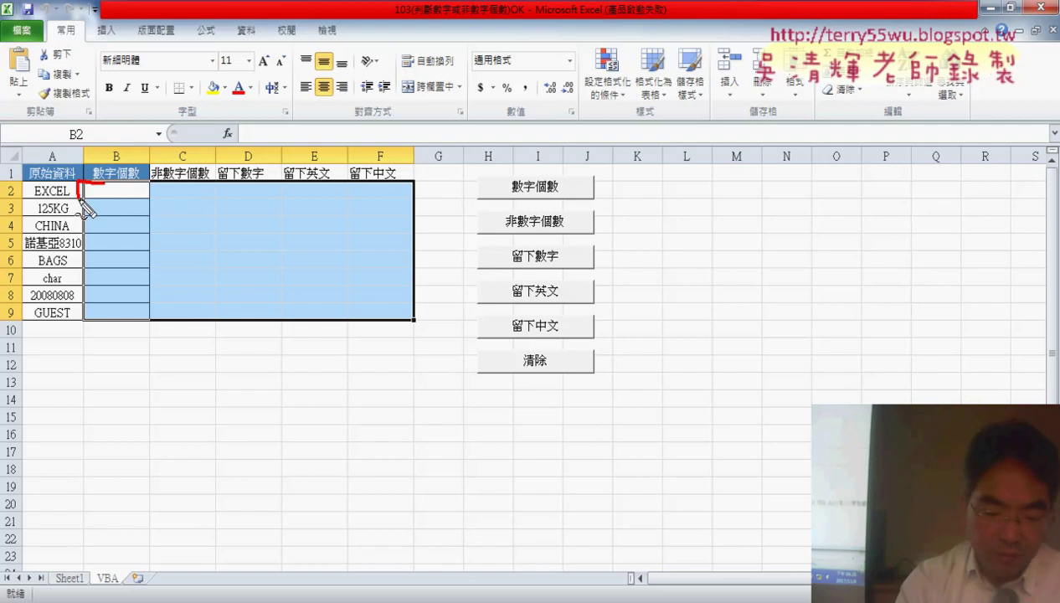
{"action": "left_click_drag", "start_coordinate": [416, 300], "coordinate": [380, 320]}
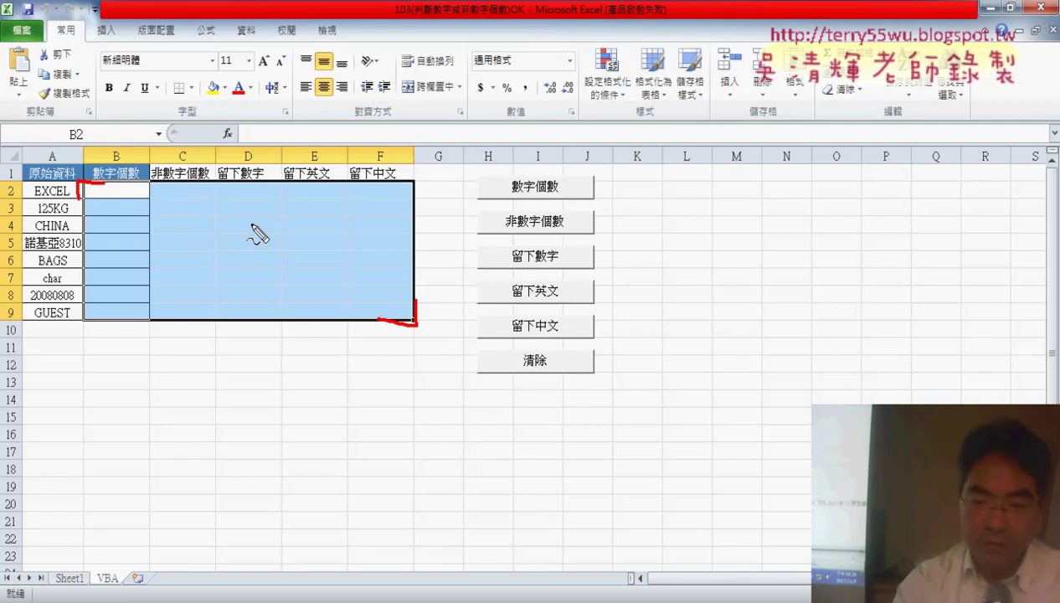
{"action": "key", "text": "Escape"}
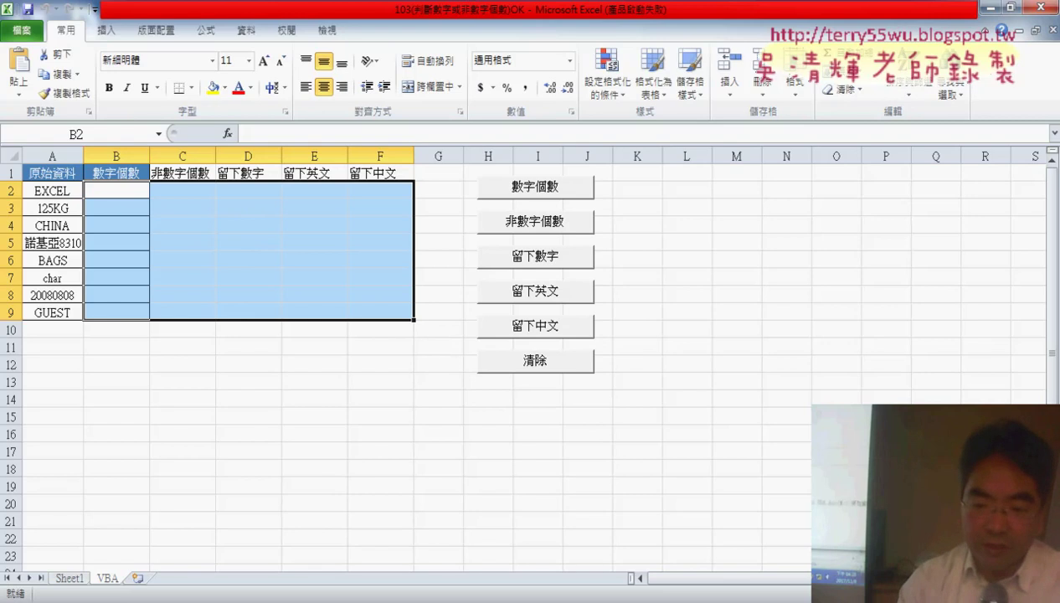
Return to the code and point out the 清除 procedure and its ClearContents call
{"action": "mouse_move", "coordinate": [270, 599]}
{"action": "left_click", "coordinate": [446, 545]}
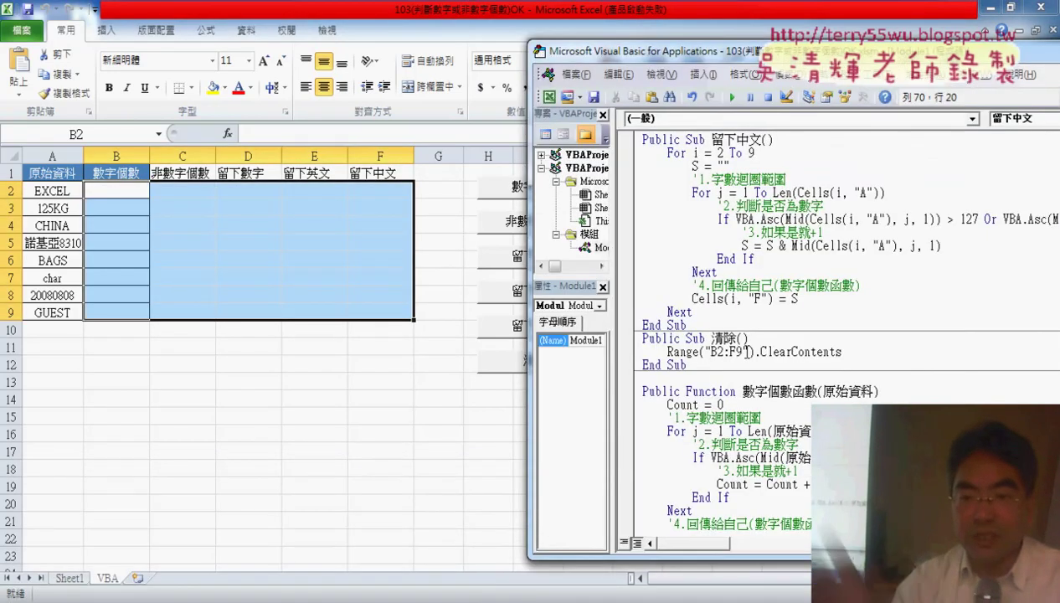
{"action": "double_click", "coordinate": [688, 339]}
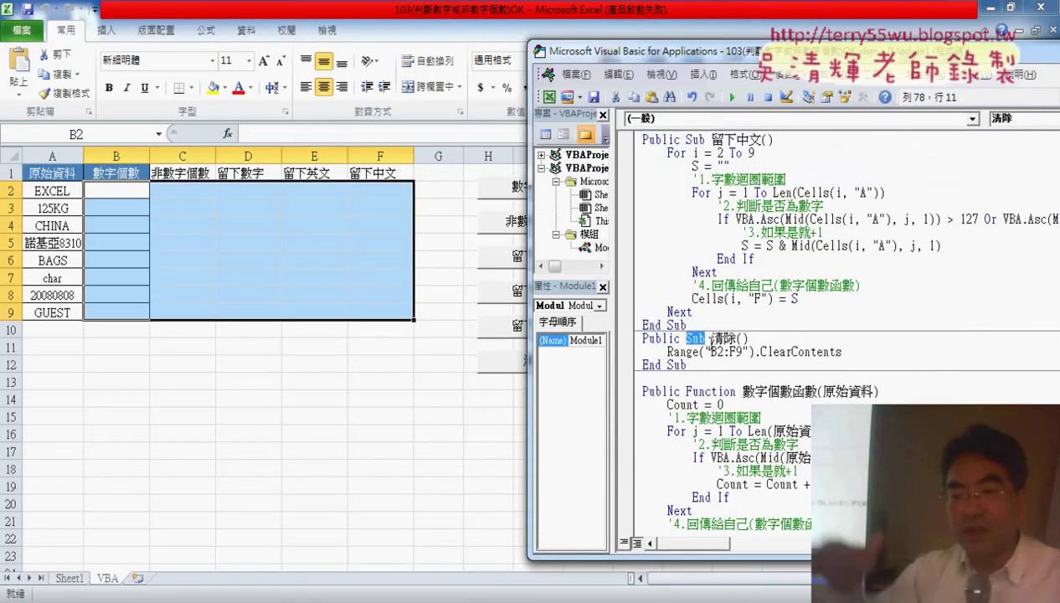
{"action": "double_click", "coordinate": [756, 355]}
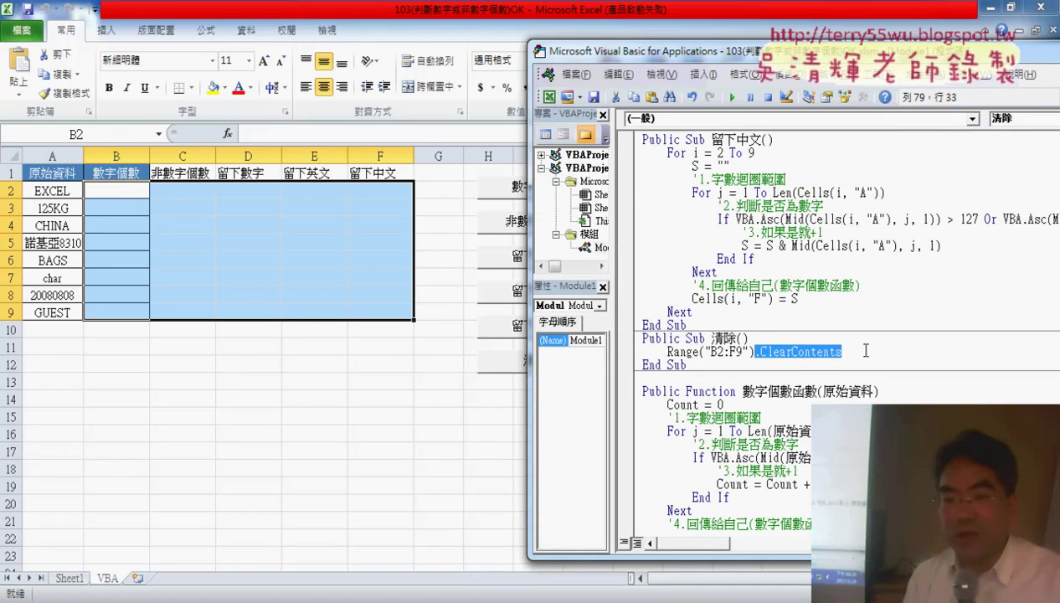
Retype the 清除 line as Range("B2:F9").ClearContents and outline the B2:F9 results area
{"action": "left_click", "coordinate": [705, 351]}
{"action": "left_click_drag", "start_coordinate": [711, 351], "coordinate": [842, 352]}
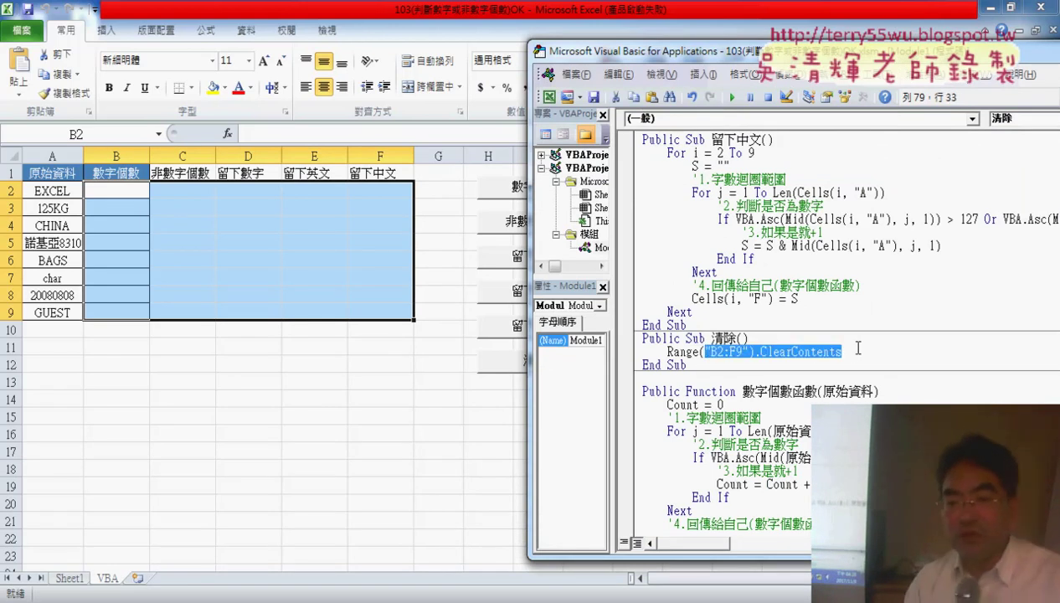
{"action": "key", "text": "Delete"}
{"action": "type", "text": "B2"}
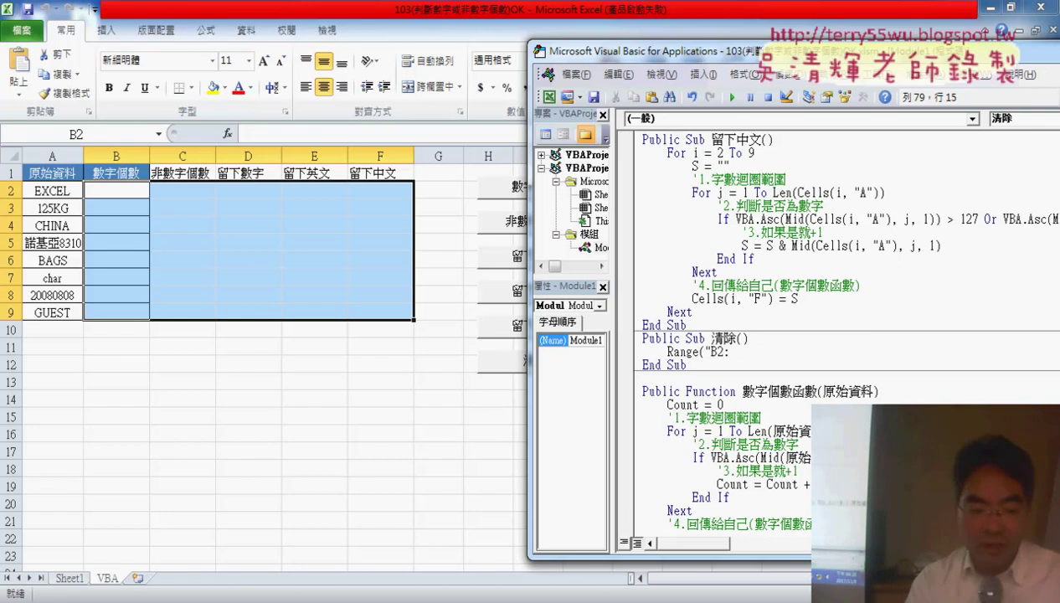
{"action": "type", "text": ":F9\")"}
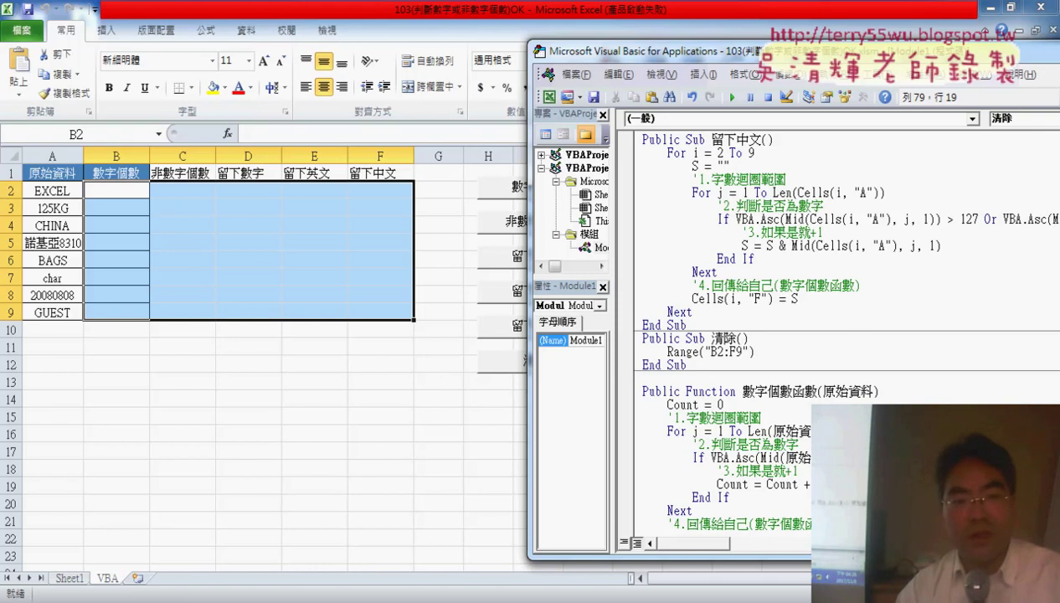
{"action": "type", "text": ".c"}
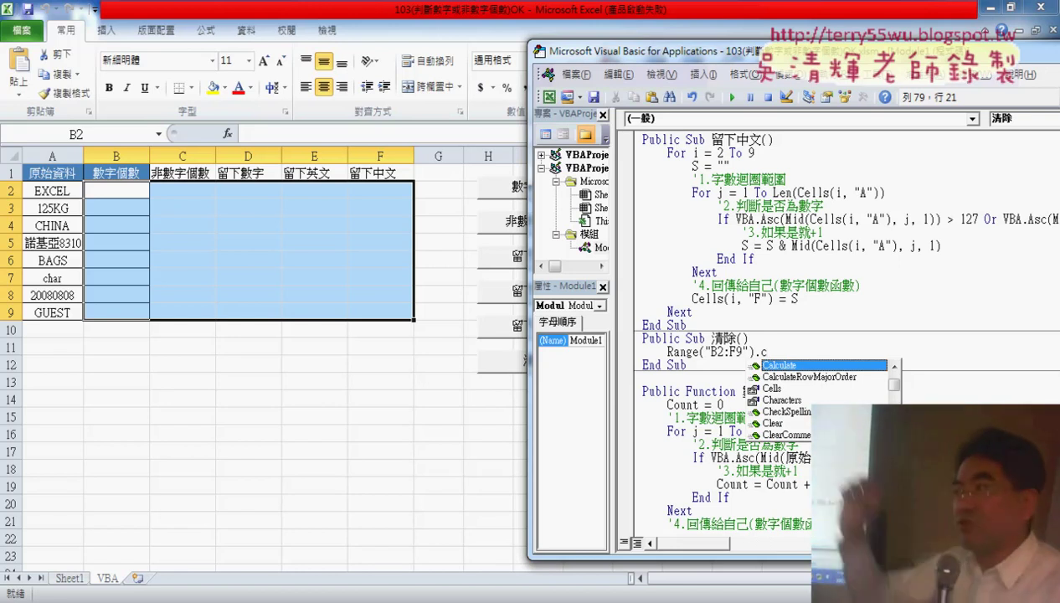
{"action": "type", "text": "l"}
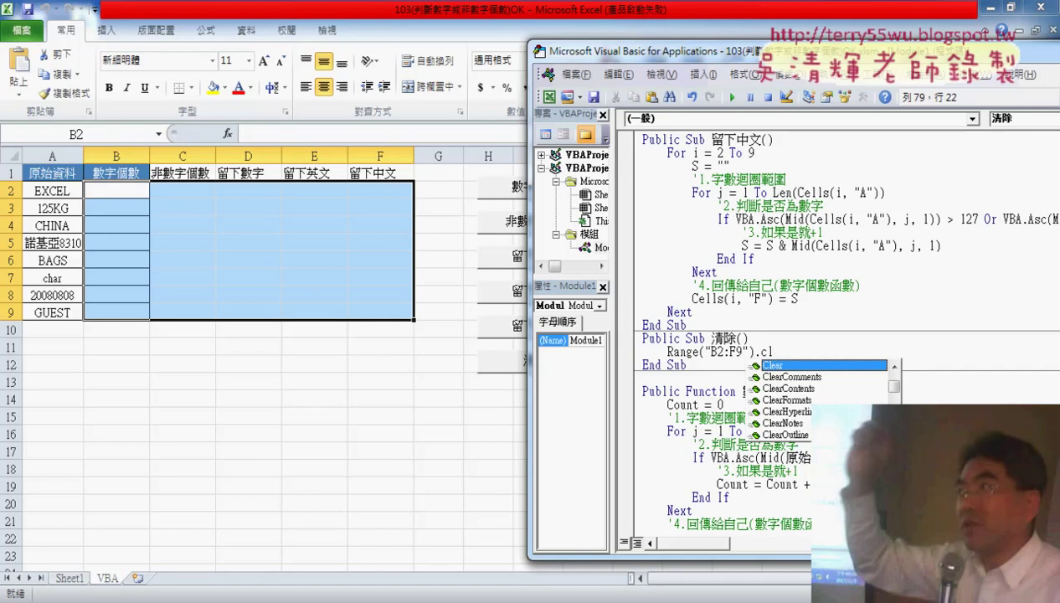
{"action": "key", "text": "Down"}
{"action": "key", "text": "Down"}
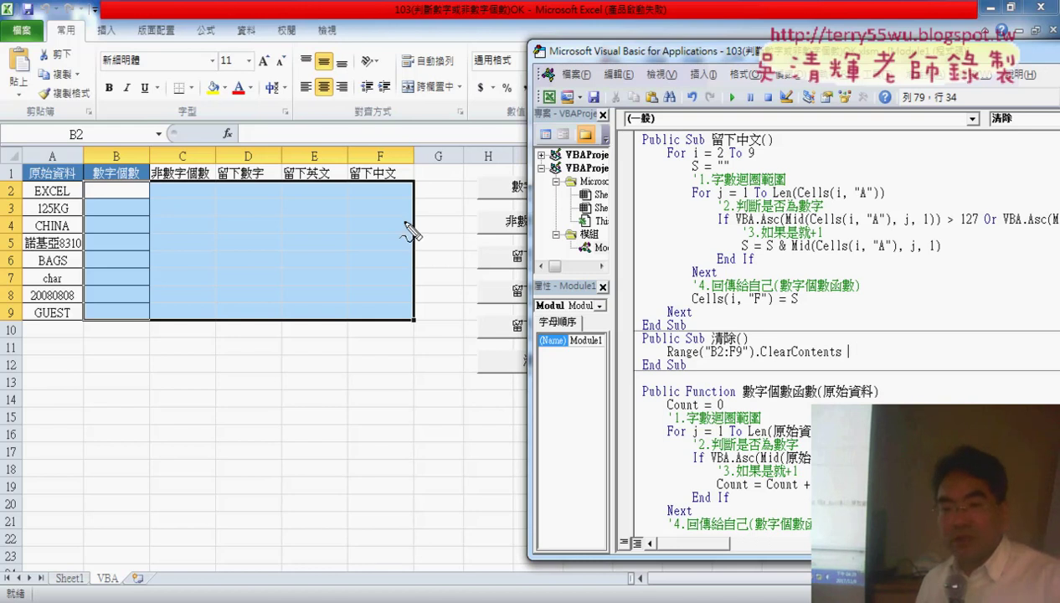
{"action": "mouse_move", "coordinate": [77, 177]}
{"action": "left_mouse_down"}
{"action": "mouse_move", "coordinate": [74, 318]}
{"action": "mouse_move", "coordinate": [423, 291]}
{"action": "mouse_move", "coordinate": [74, 318]}
{"action": "left_mouse_up"}
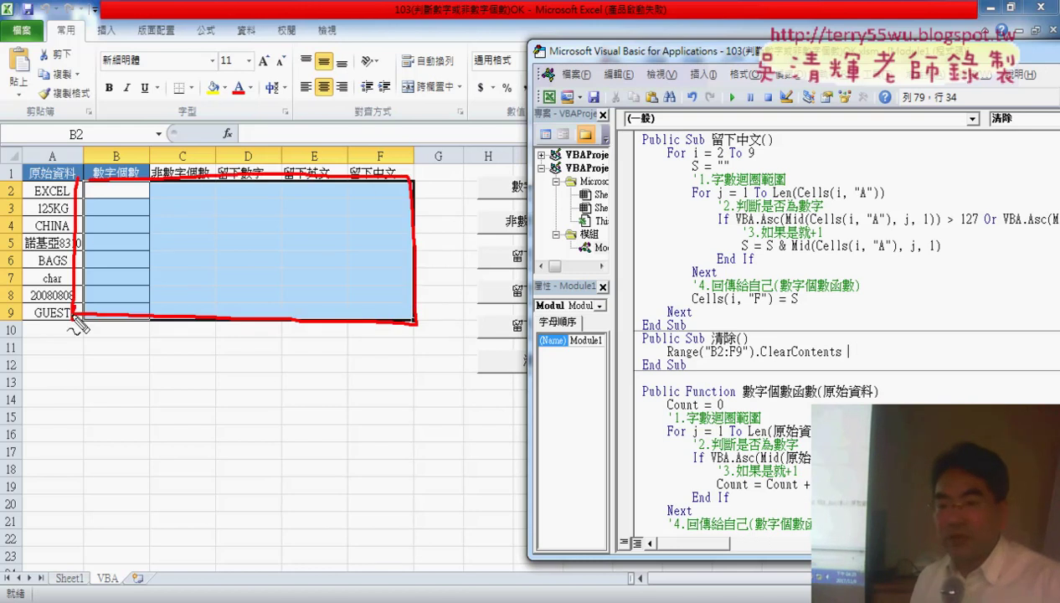
{"action": "left_click_drag", "start_coordinate": [700, 359], "coordinate": [802, 355]}
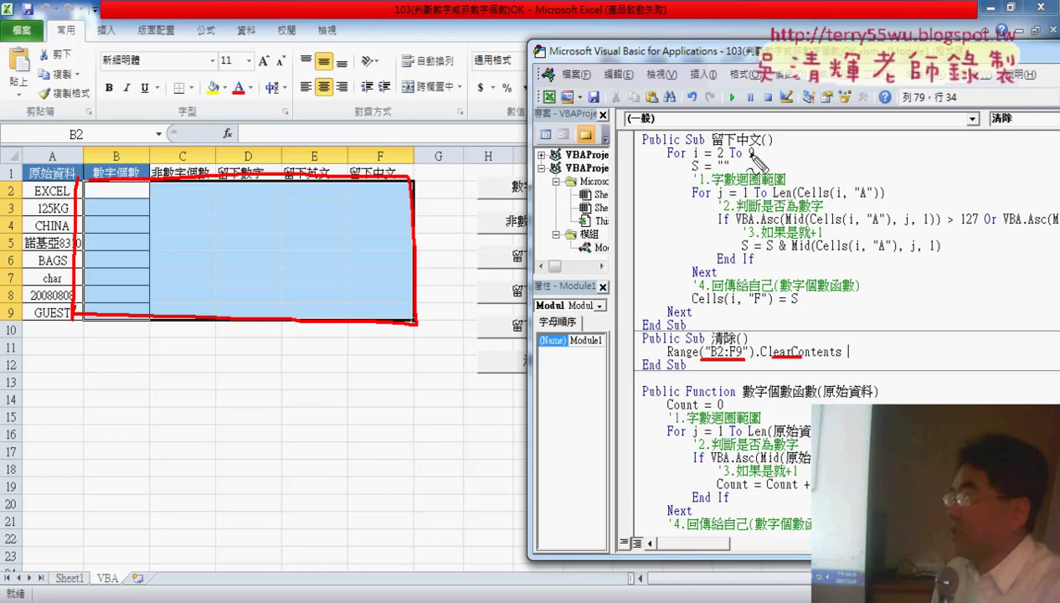
Enter the user-defined =留下數字函數(A2) in B2 and fill it down to B9
{"action": "key", "text": "Escape"}
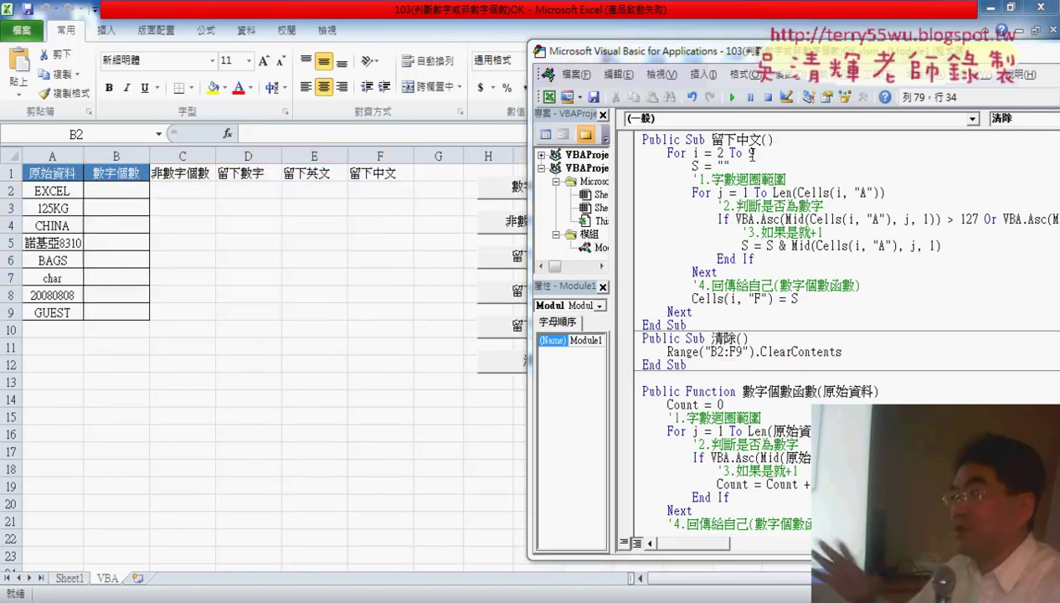
{"action": "left_click", "coordinate": [127, 191]}
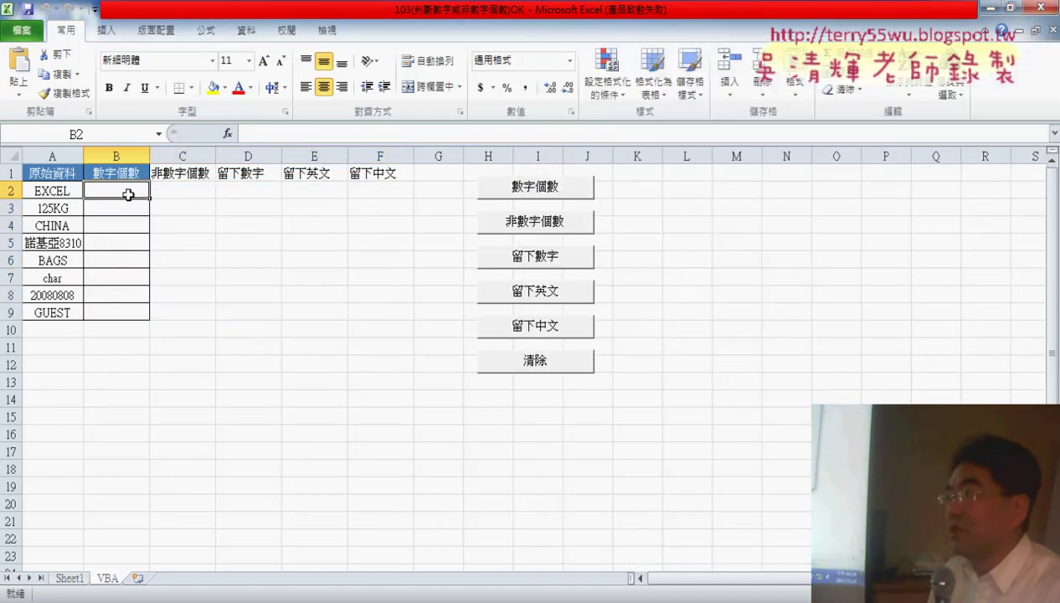
{"action": "left_click", "coordinate": [227, 134]}
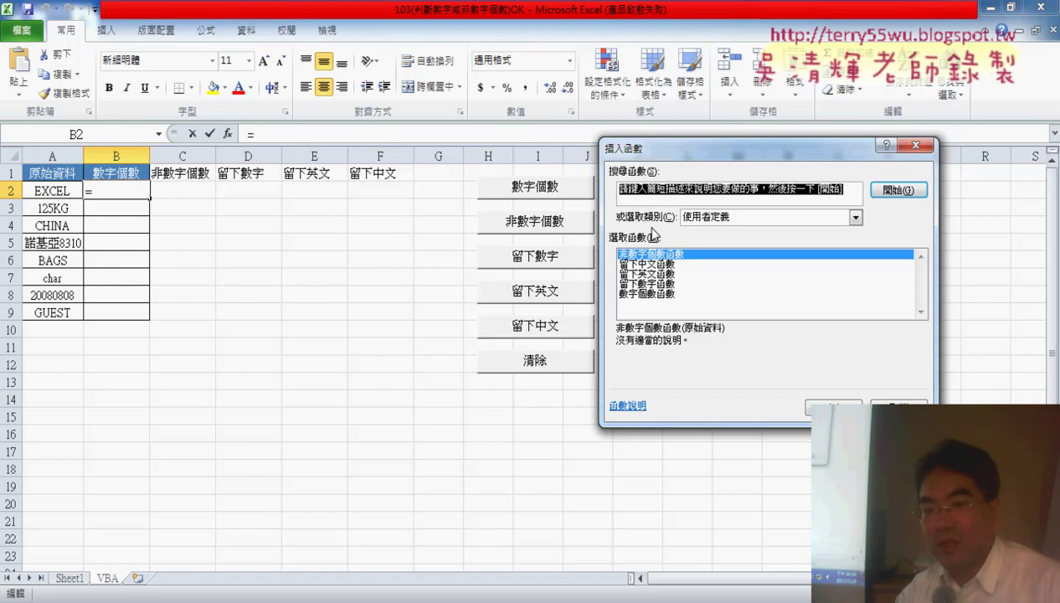
{"action": "left_click", "coordinate": [659, 294]}
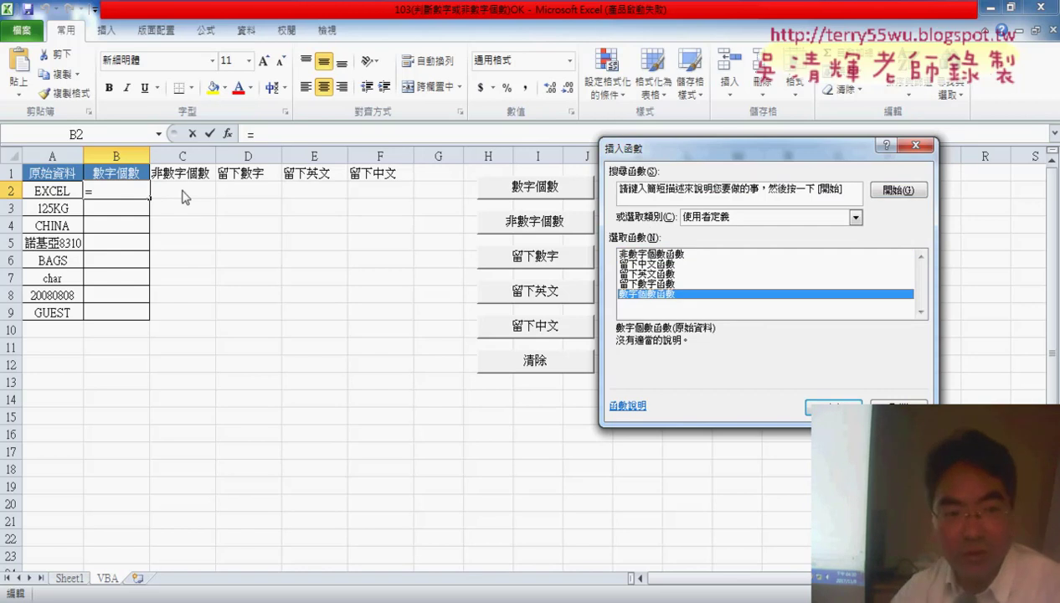
{"action": "left_click", "coordinate": [641, 284]}
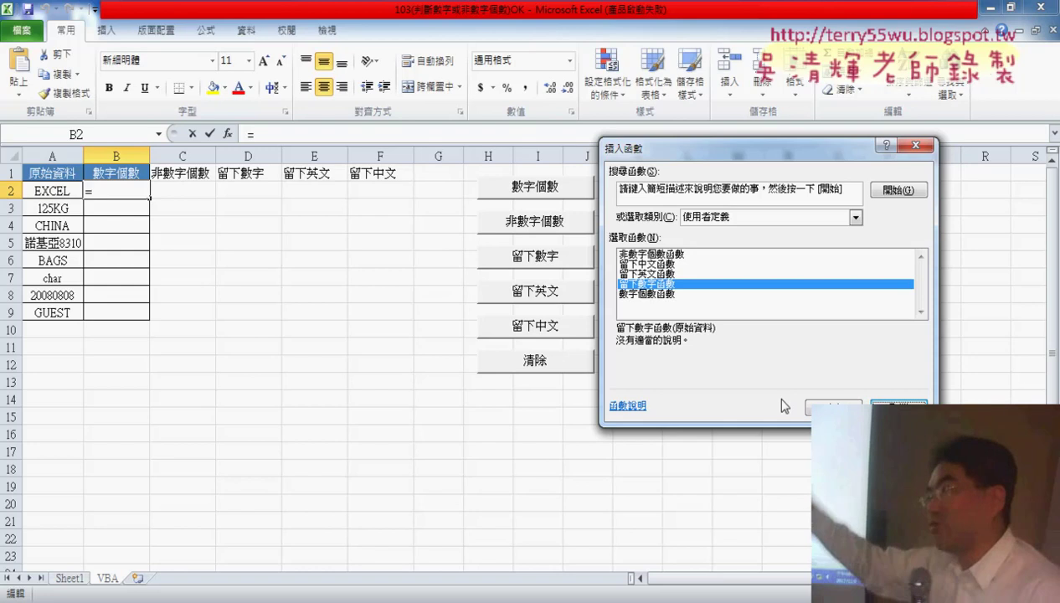
{"action": "key", "text": "Return"}
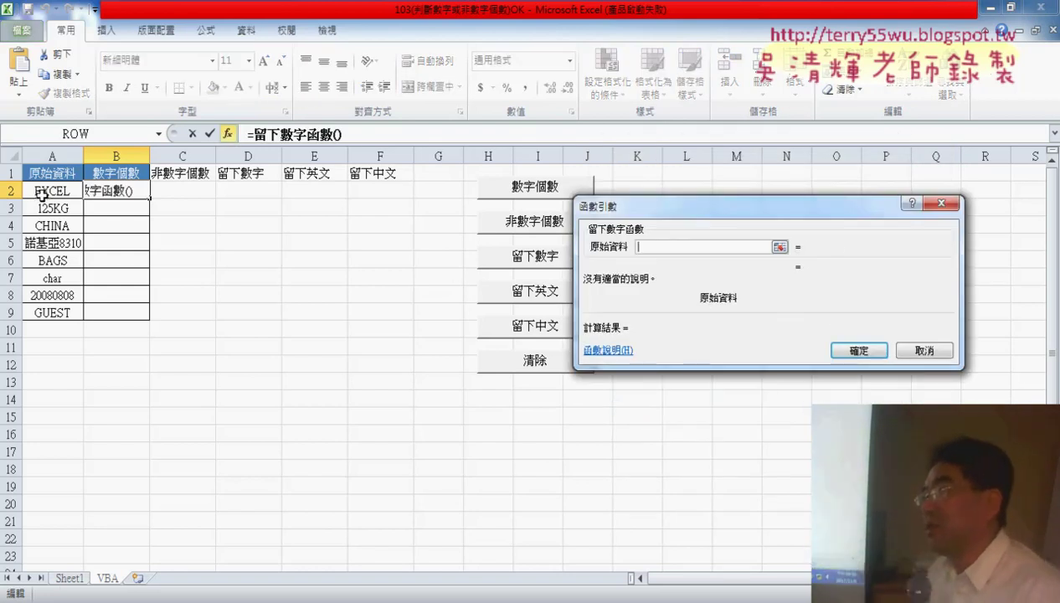
{"action": "left_click", "coordinate": [42, 194]}
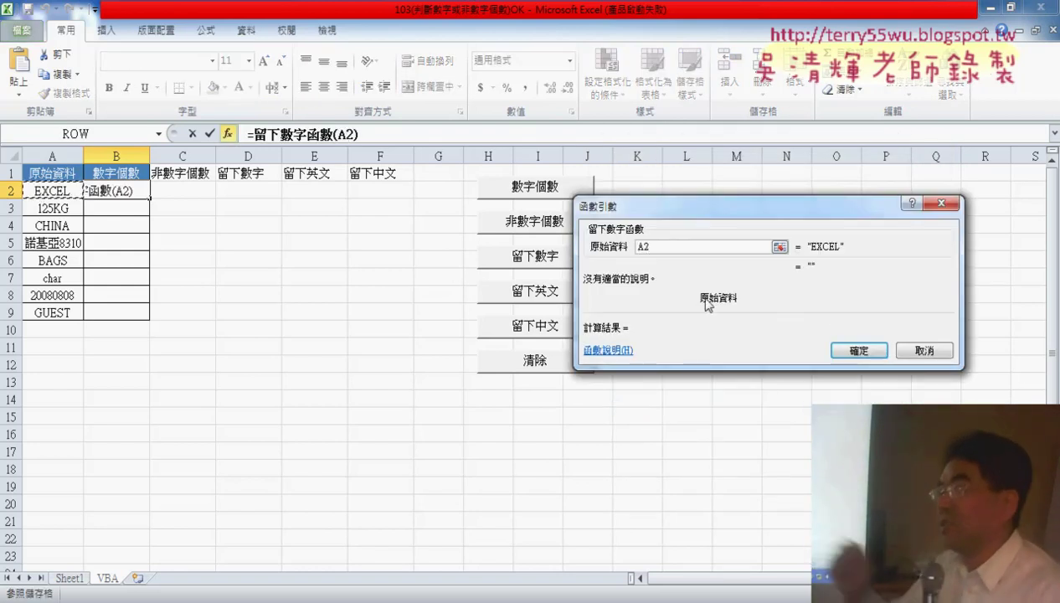
{"action": "left_click", "coordinate": [859, 350]}
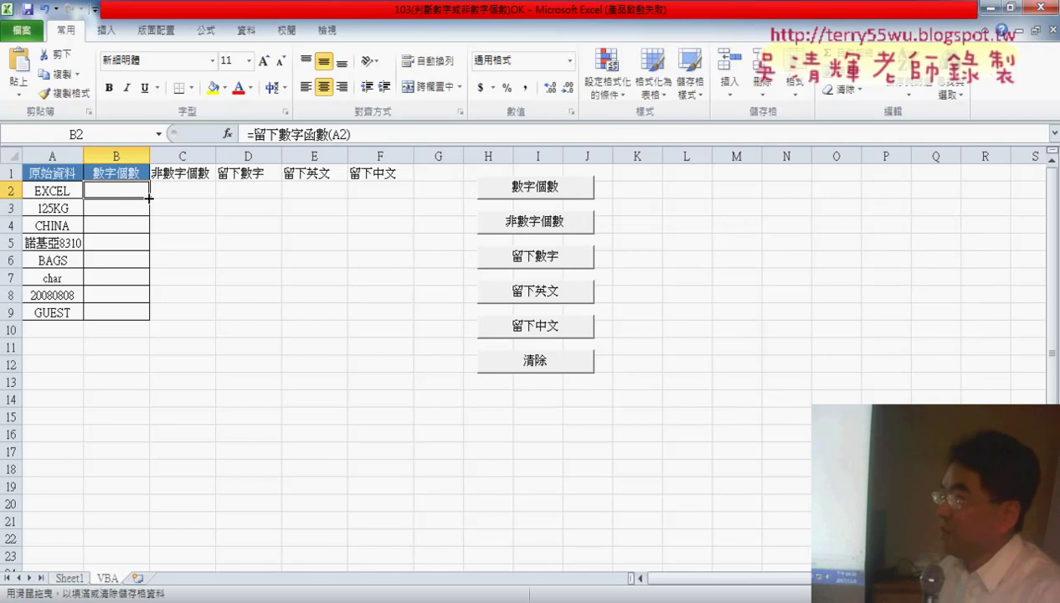
{"action": "left_click_drag", "start_coordinate": [149, 198], "coordinate": [149, 319]}
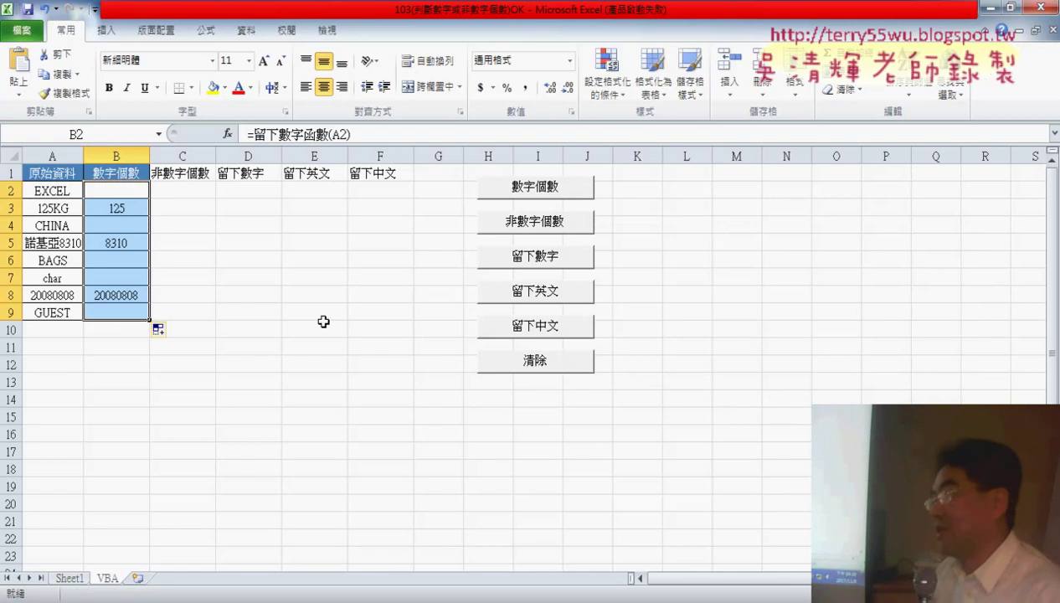
Clear B2:B9, then enter =數字個數函數(A2) in B2 and fill it down to B9
{"action": "key", "text": "Delete"}
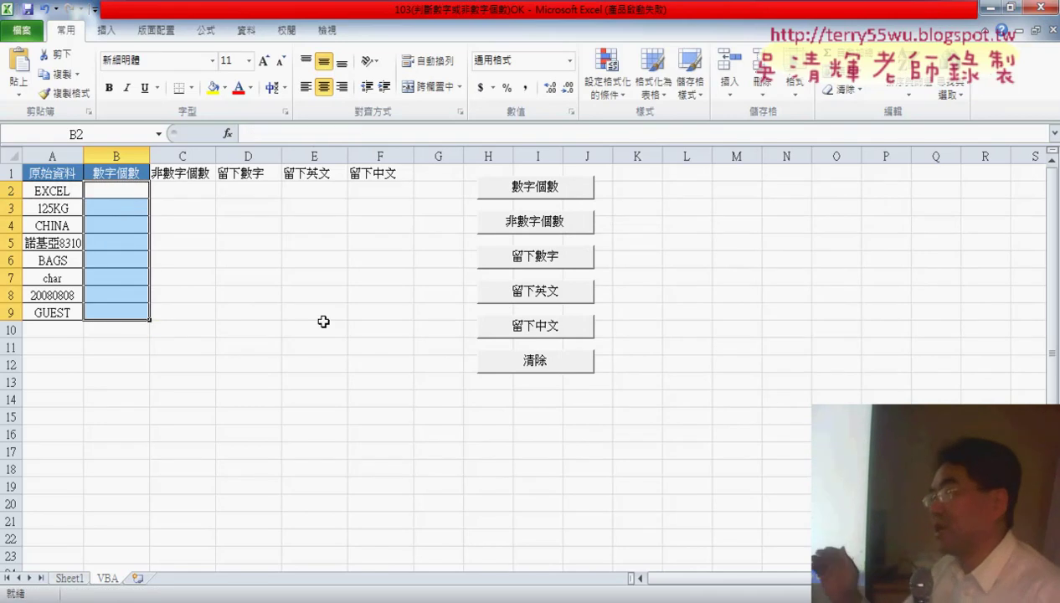
{"action": "left_click", "coordinate": [100, 193]}
{"action": "left_click", "coordinate": [227, 134]}
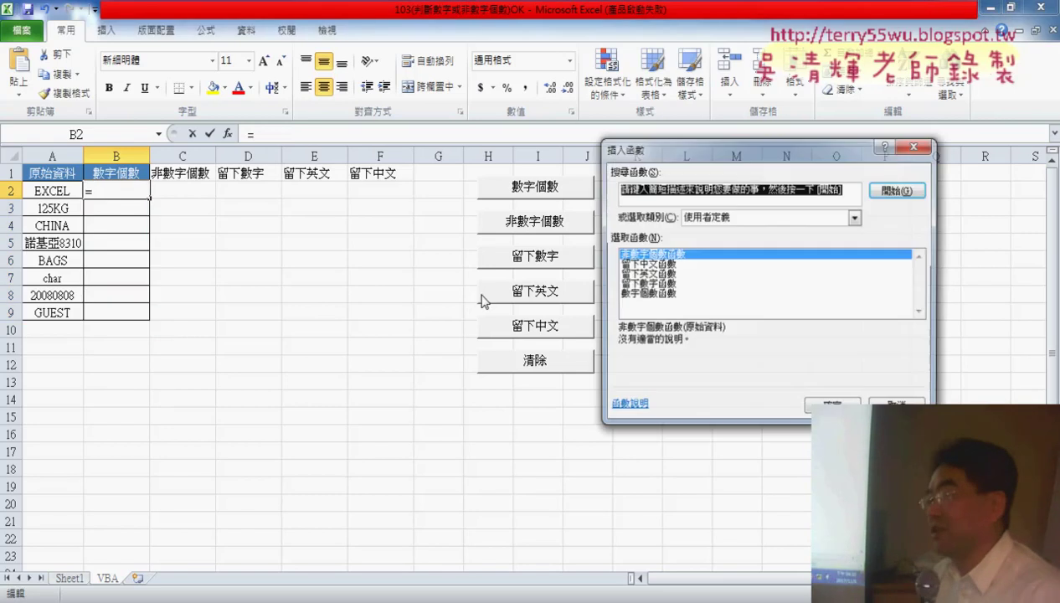
{"action": "double_click", "coordinate": [652, 293]}
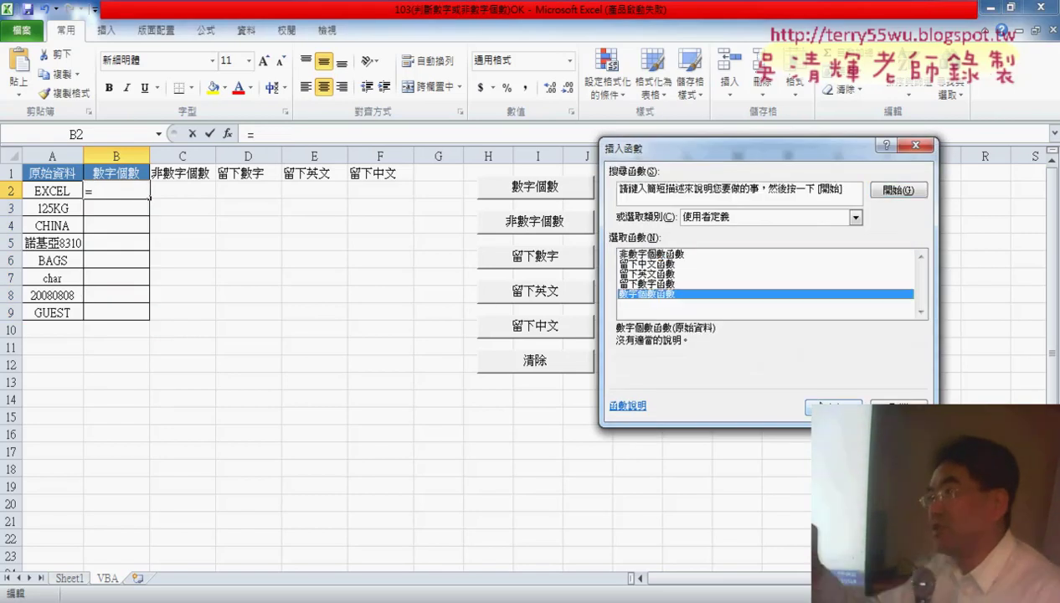
{"action": "left_click", "coordinate": [58, 191]}
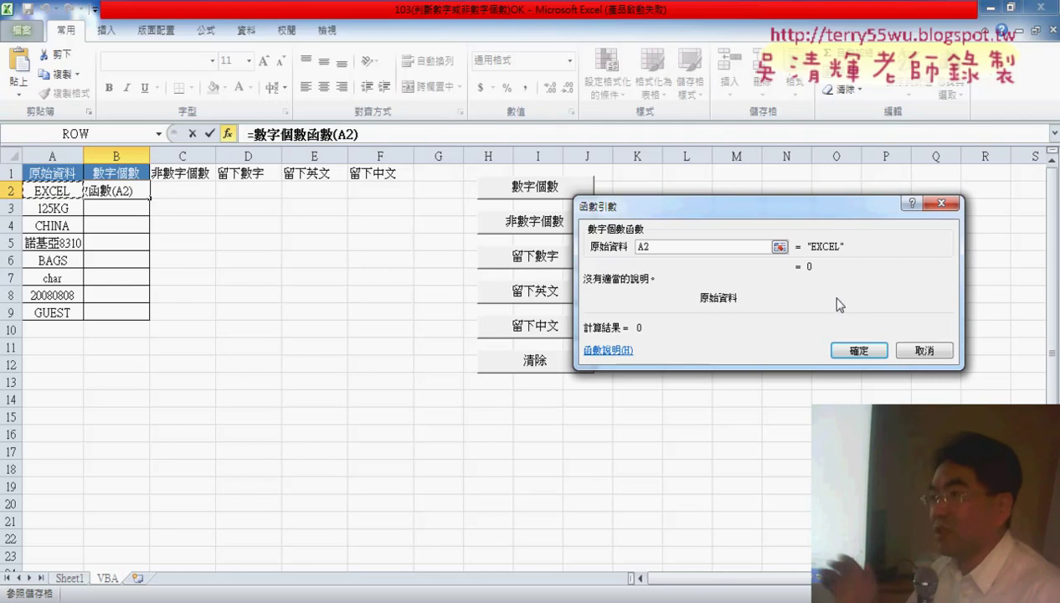
{"action": "left_click", "coordinate": [859, 351]}
{"action": "left_click_drag", "start_coordinate": [149, 198], "coordinate": [149, 318]}
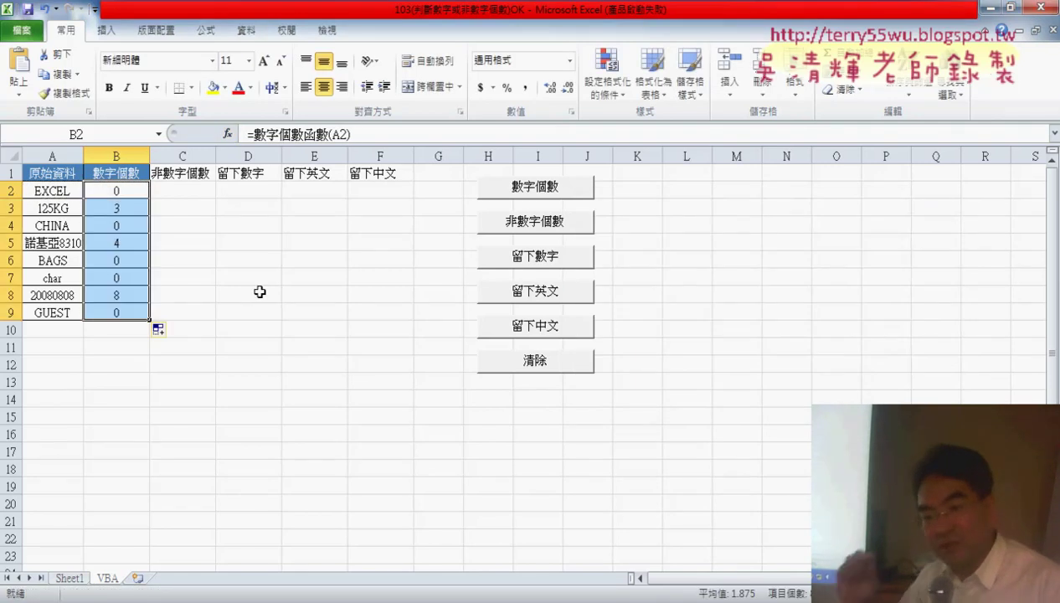